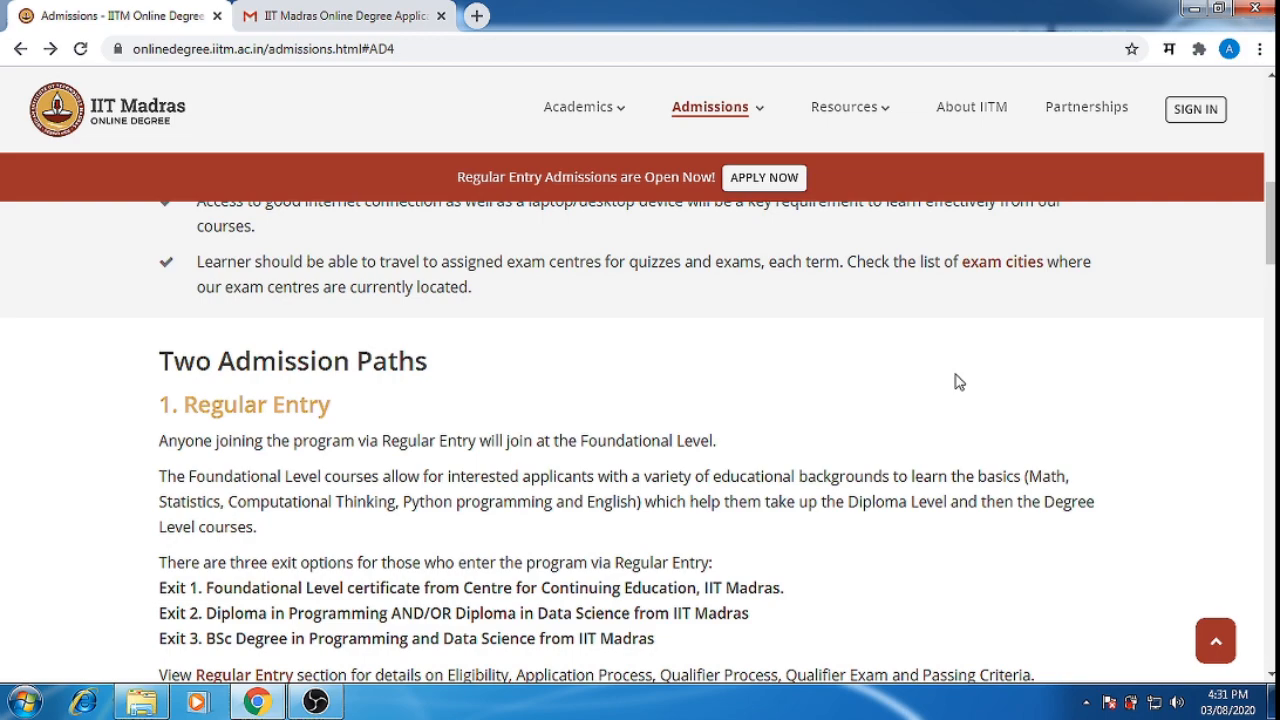
- Review the Regular Entry application opening and closing dates under Important Dates on the admissions page
scroll(958, 382, up, 4)
scroll(958, 382, up, 3)
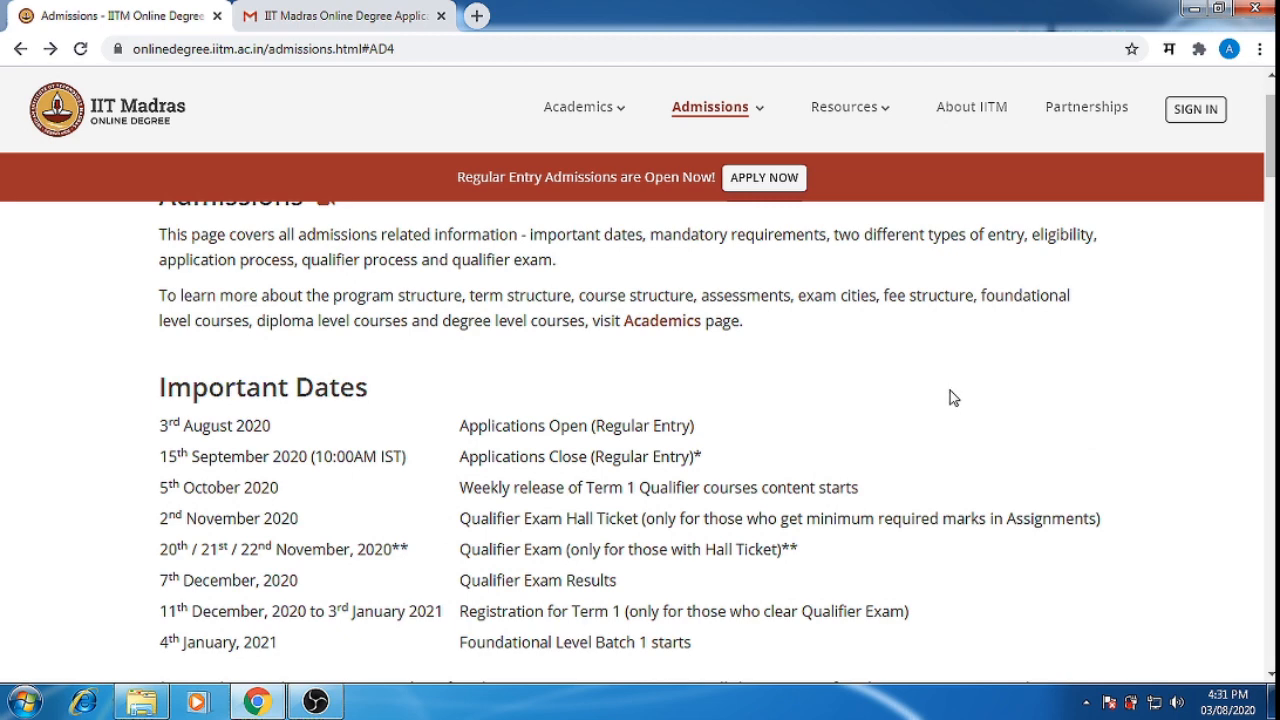
scroll(950, 395, up, 1)
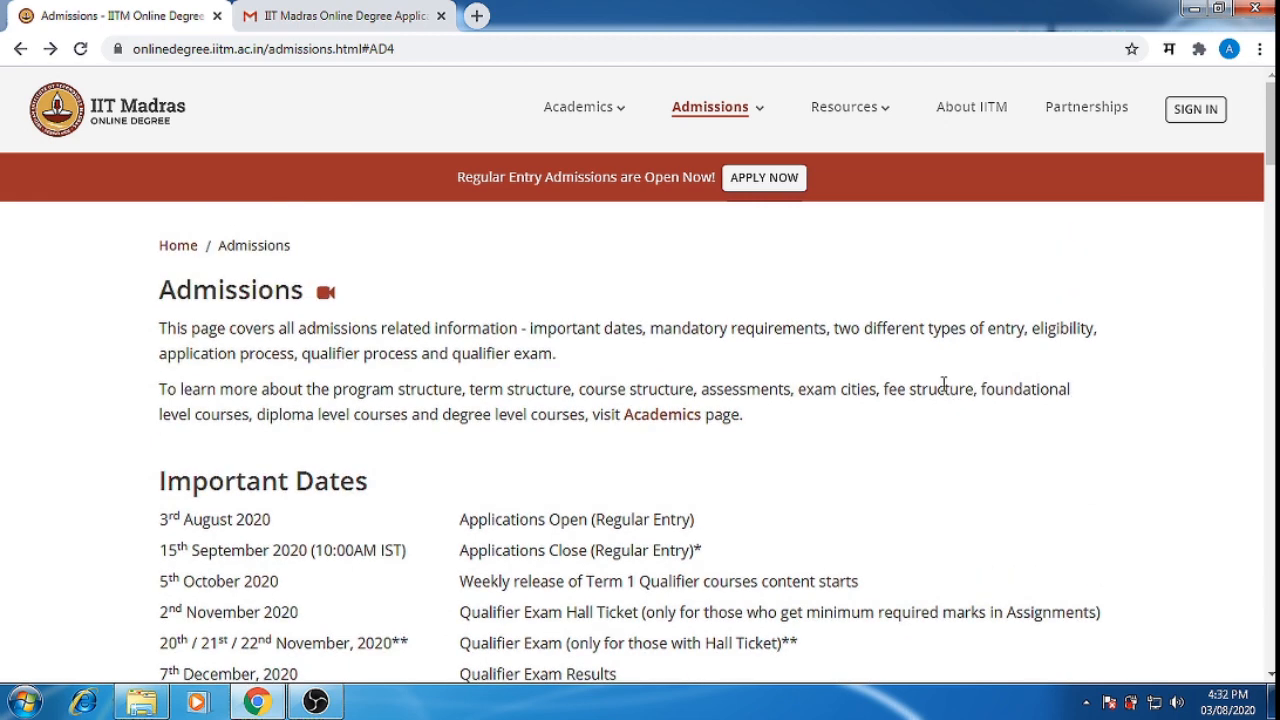
scroll(940, 383, down, 1)
drag(157, 426, 246, 425)
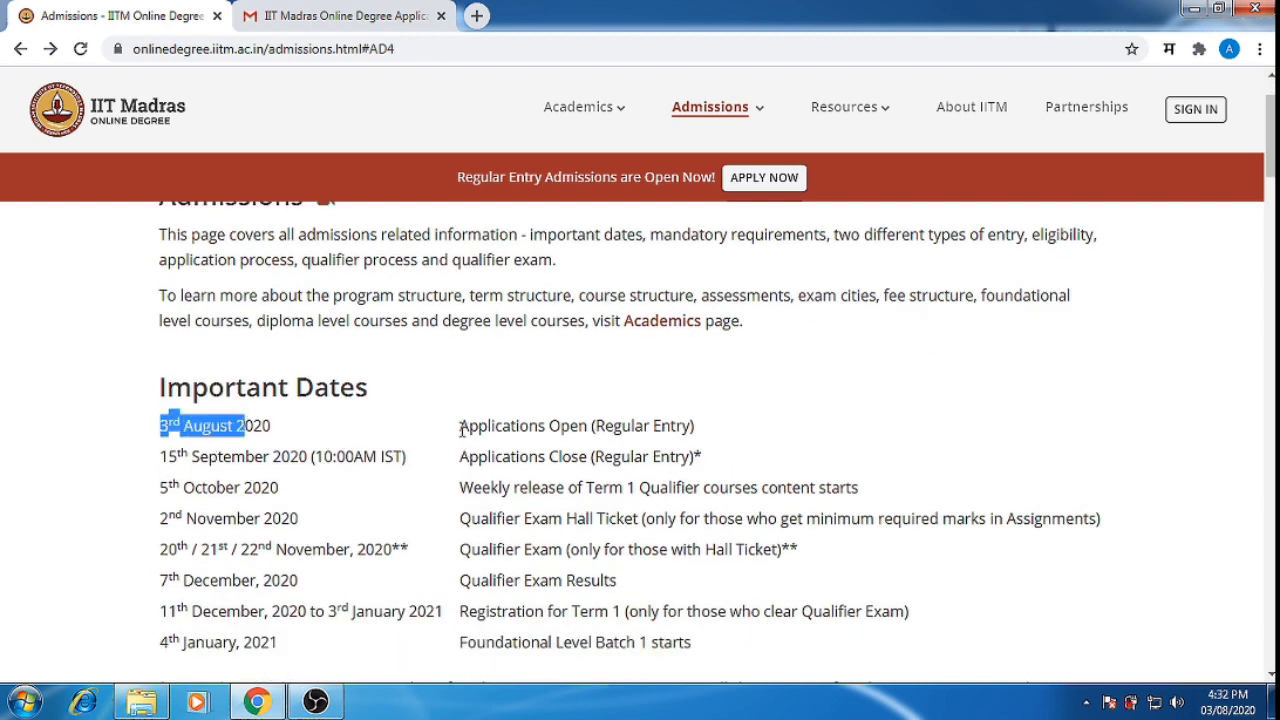
drag(461, 428, 578, 430)
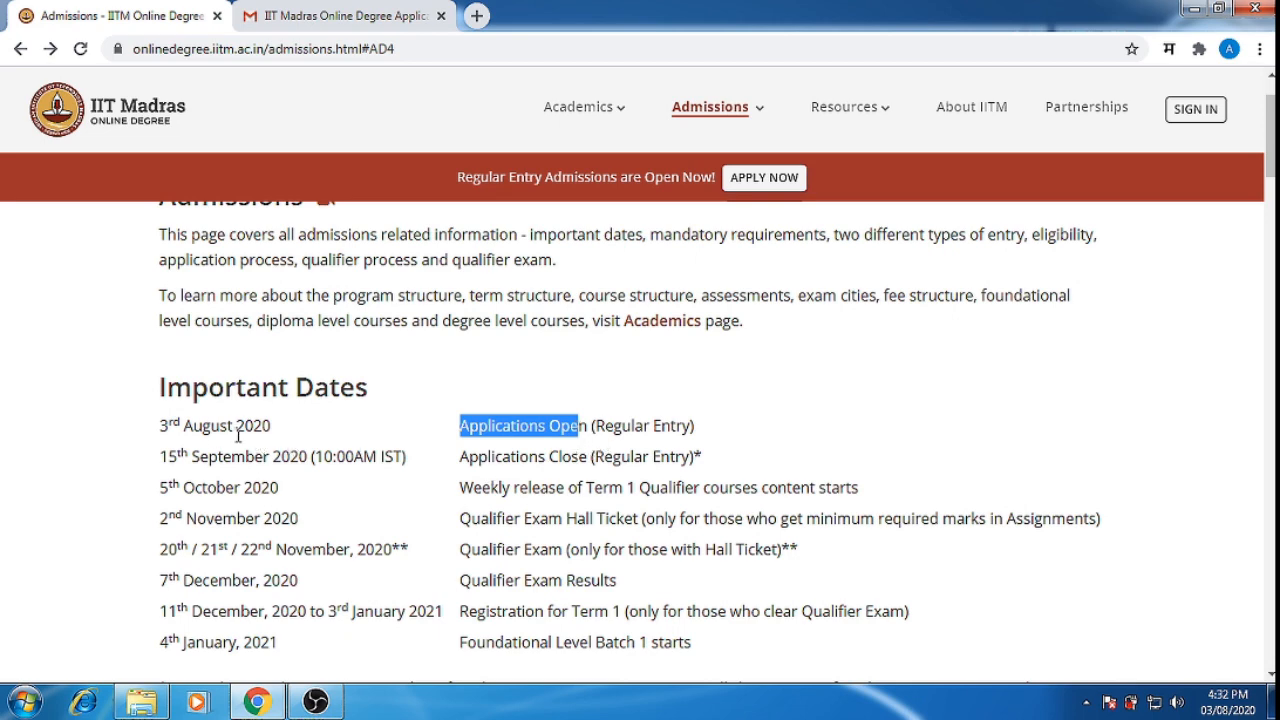
scroll(160, 420, down, 1)
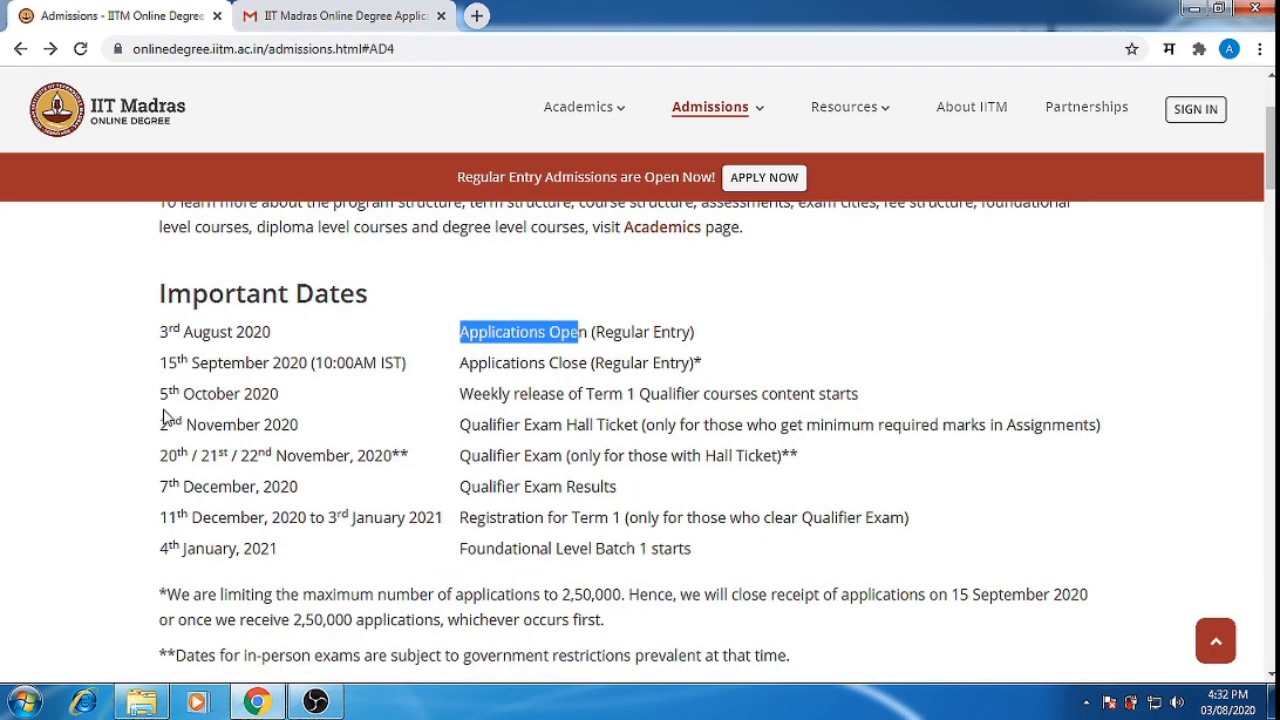
drag(163, 362, 274, 363)
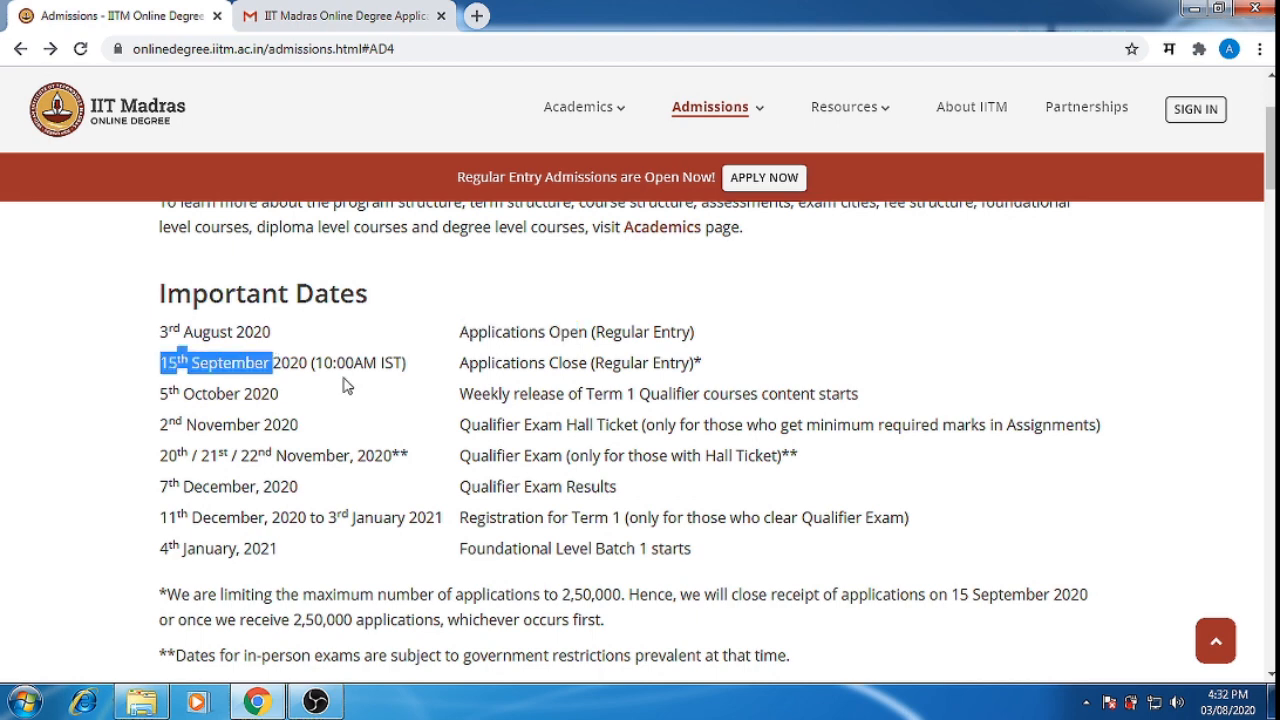
drag(463, 365, 521, 363)
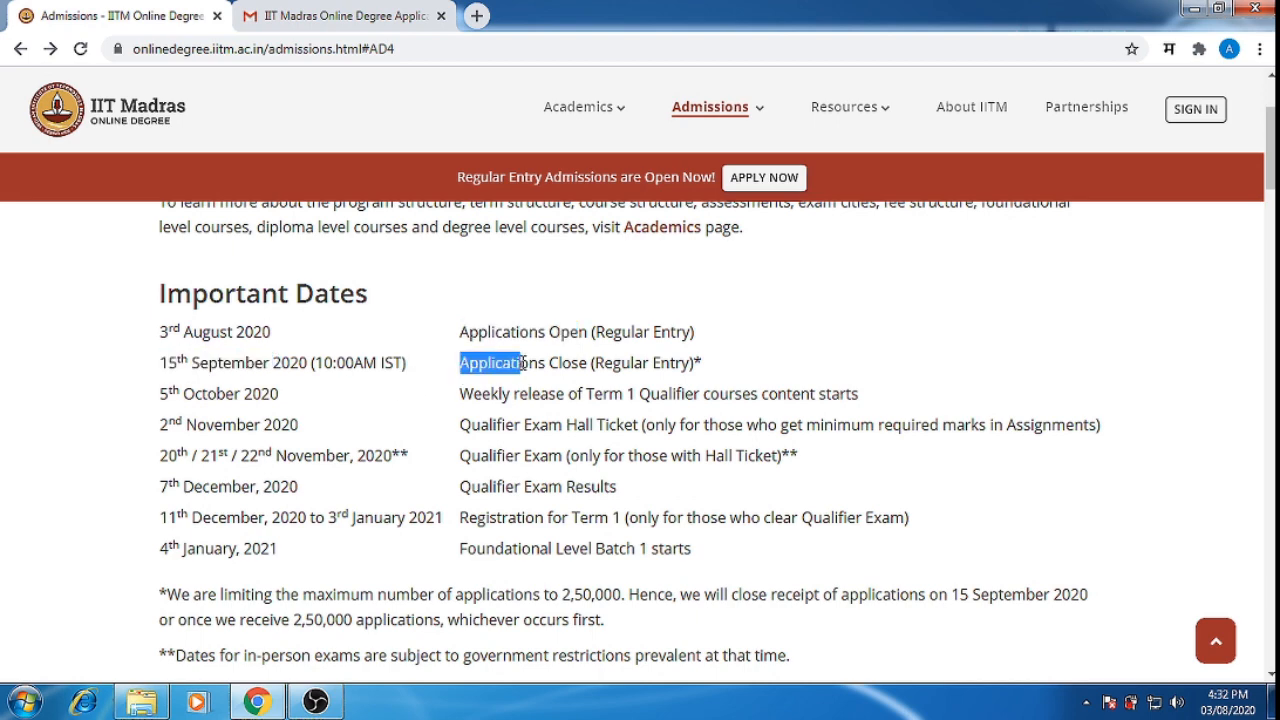
- Read the note below Important Dates about the application limit and compare it with the closing date
scroll(525, 451, down, 1)
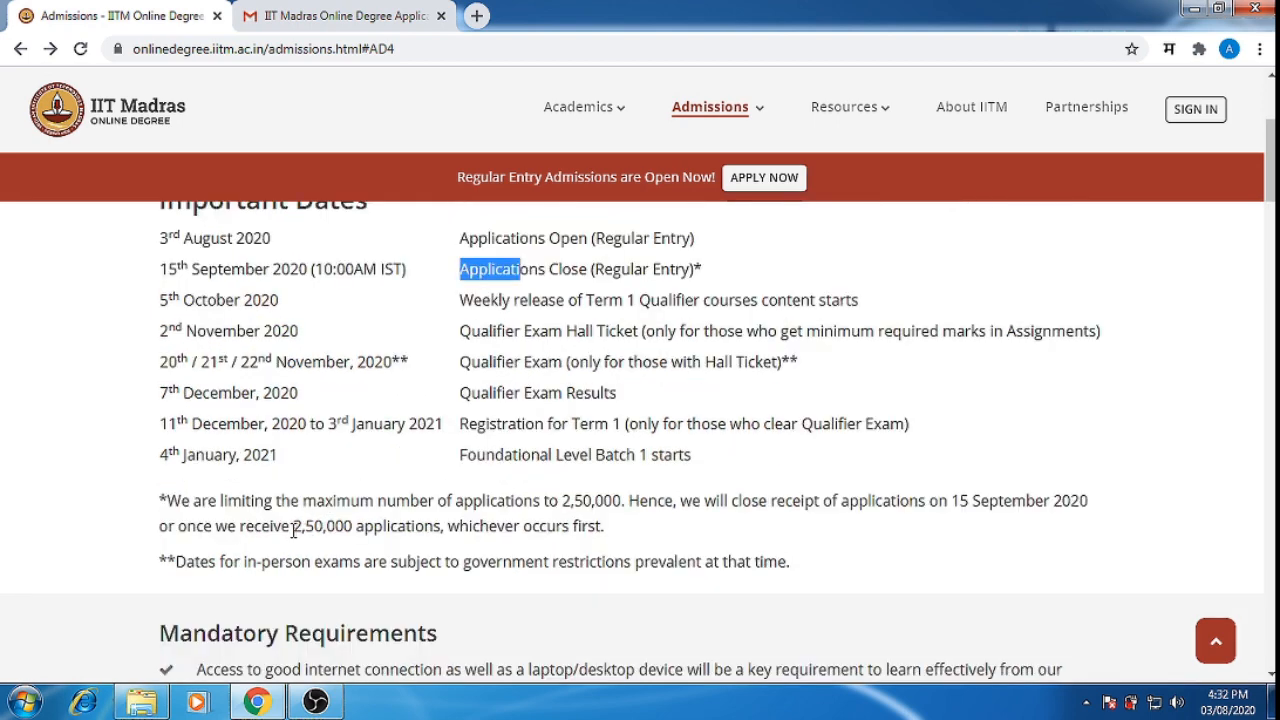
drag(294, 526, 424, 526)
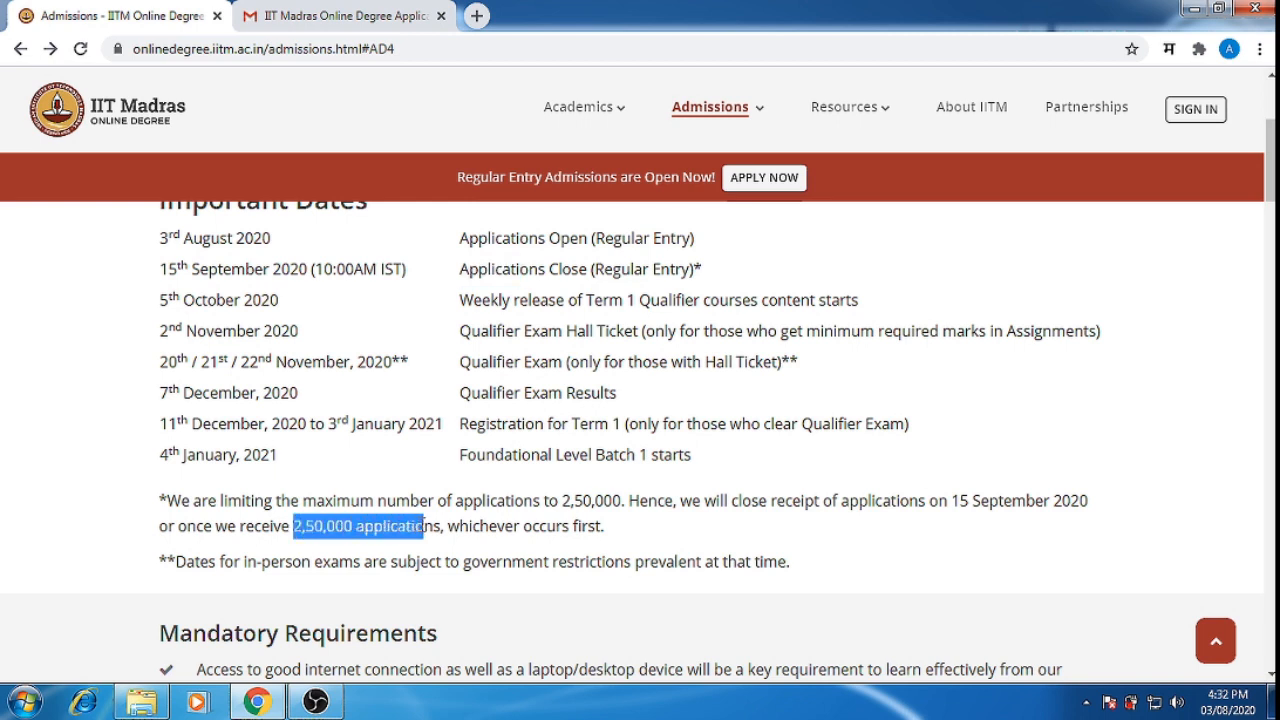
drag(161, 269, 245, 270)
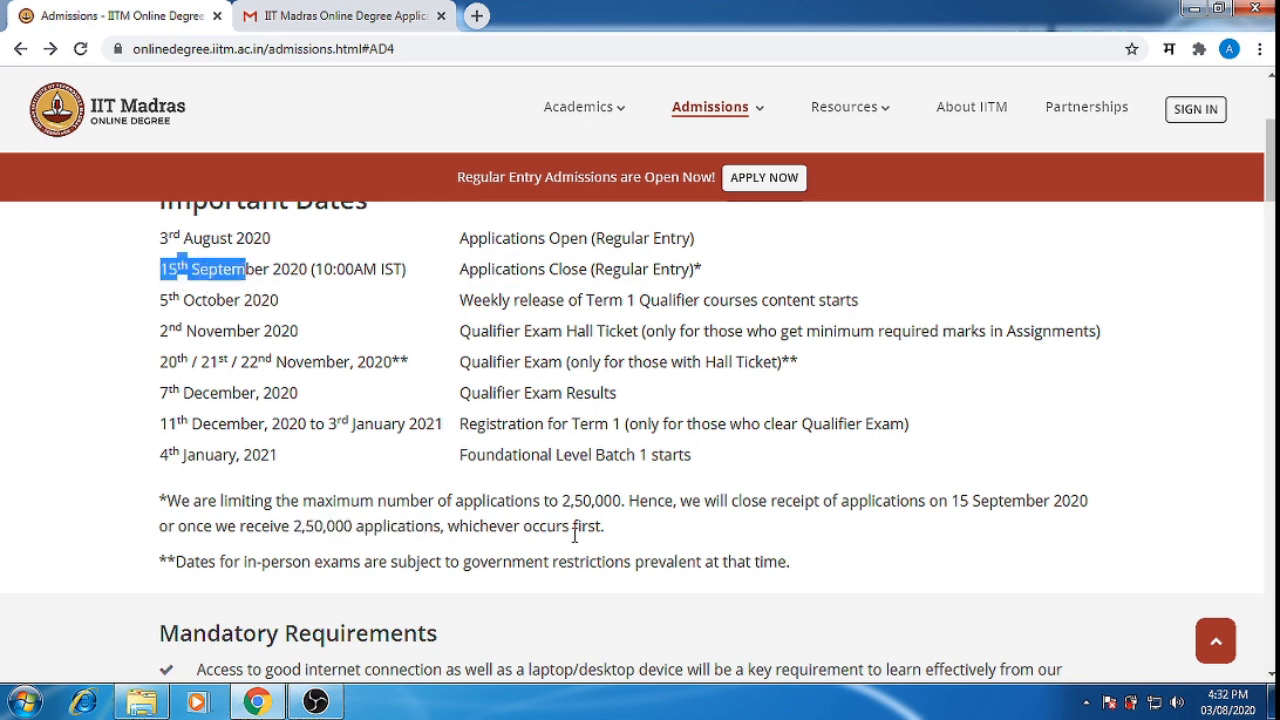
drag(595, 500, 476, 498)
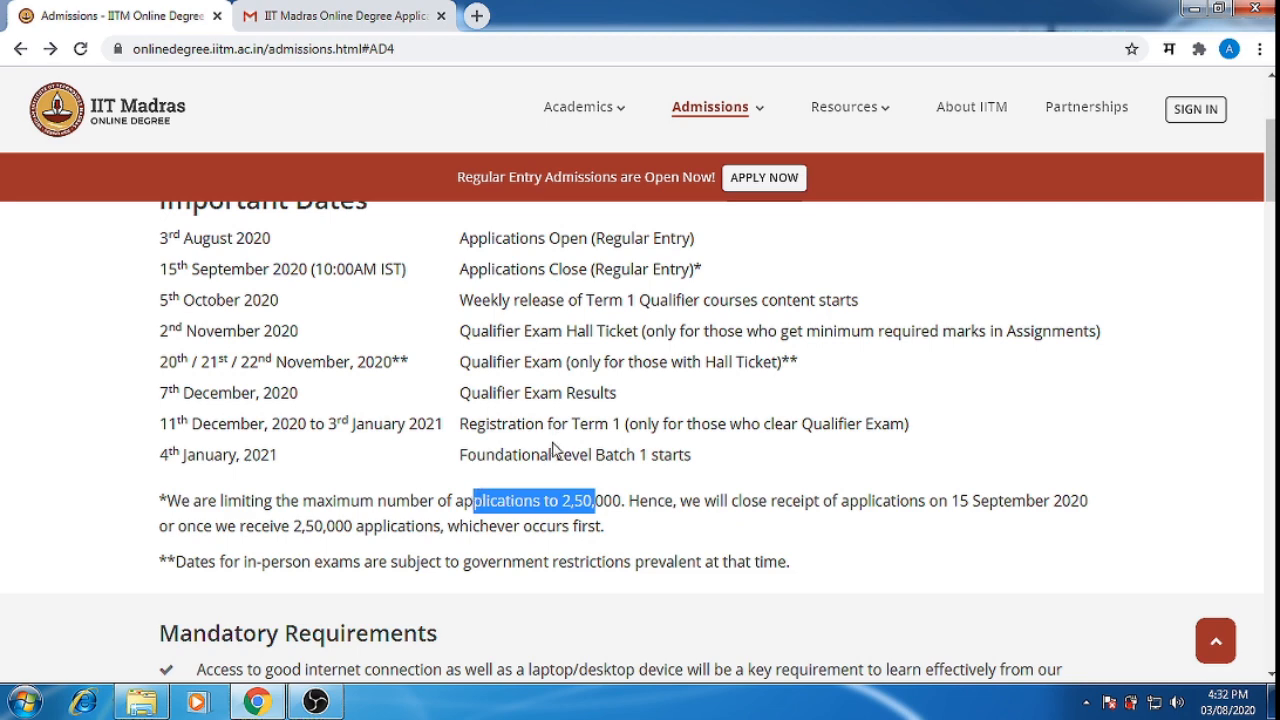
scroll(553, 448, up, 1)
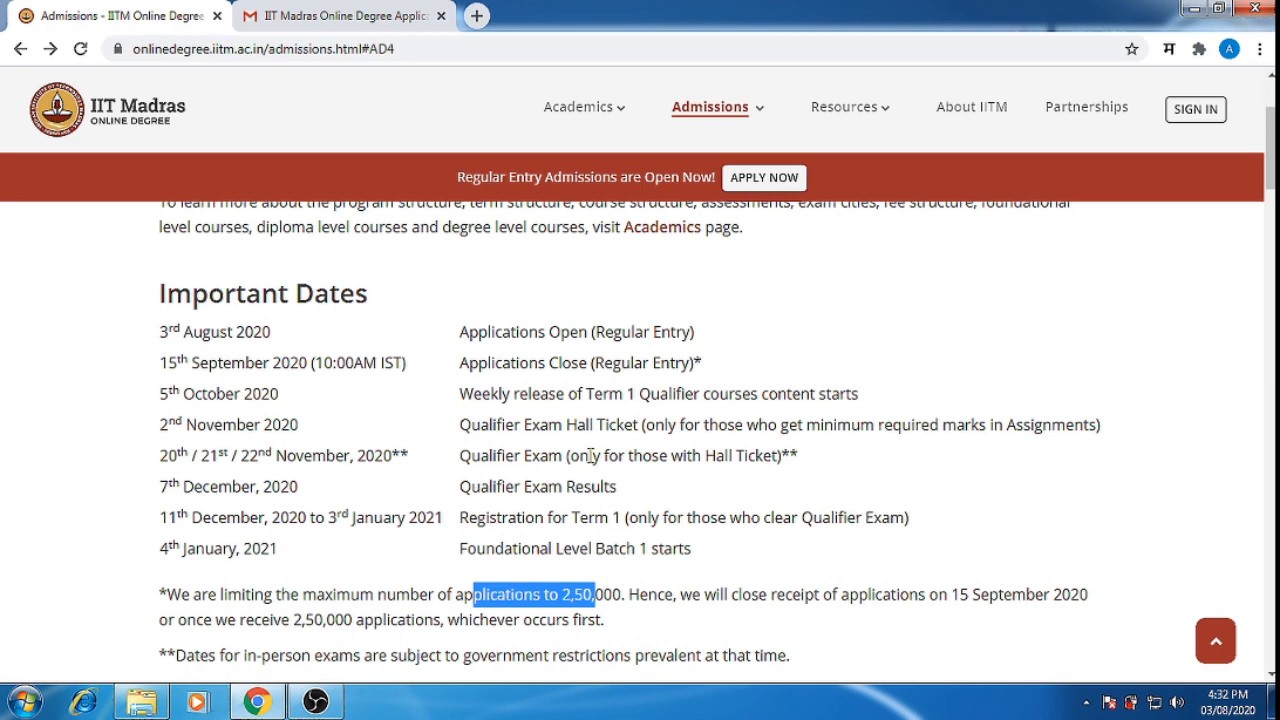
- Start applying for Regular Entry admission and sign in to the application portal with the Google account
scroll(567, 415, up, 2)
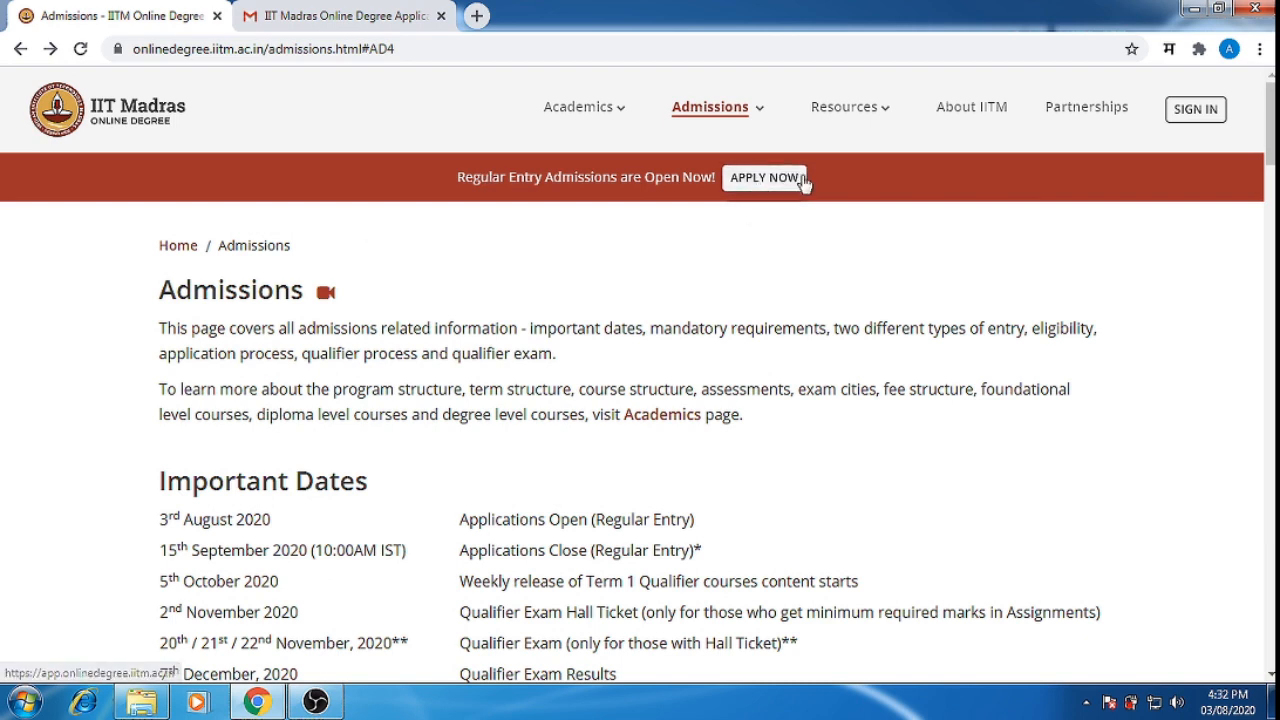
click(762, 185)
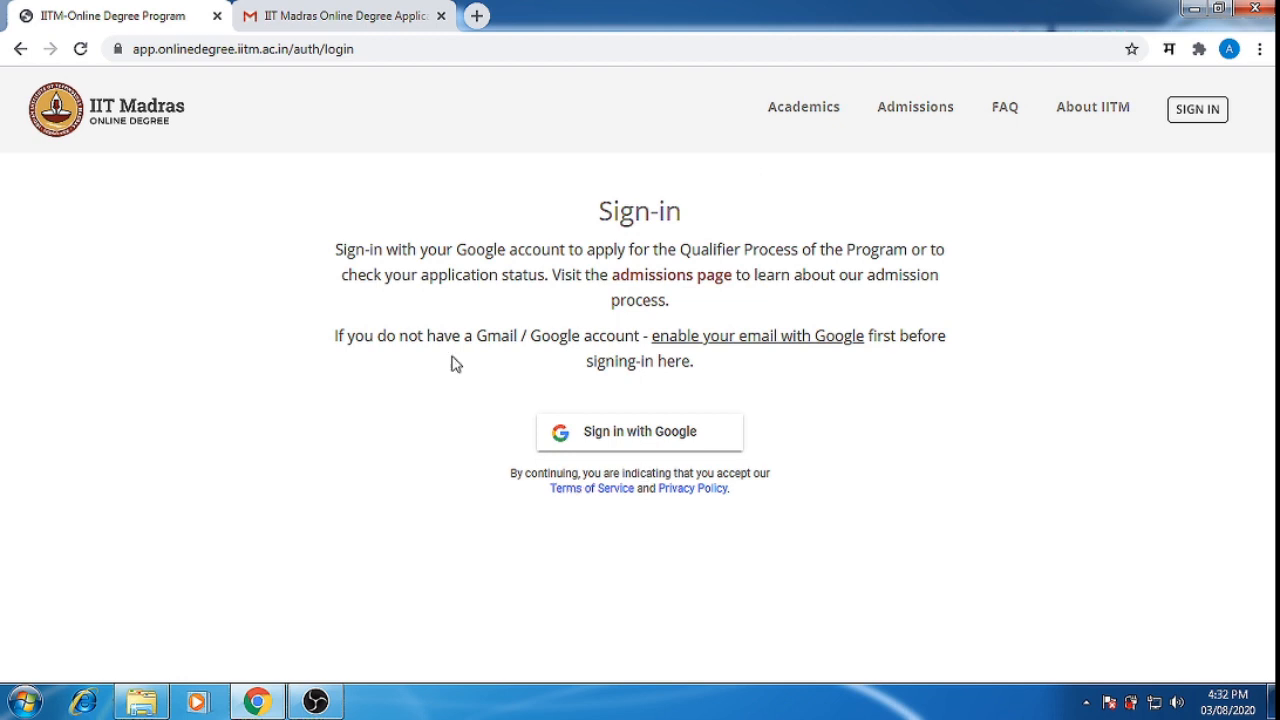
drag(335, 250, 532, 250)
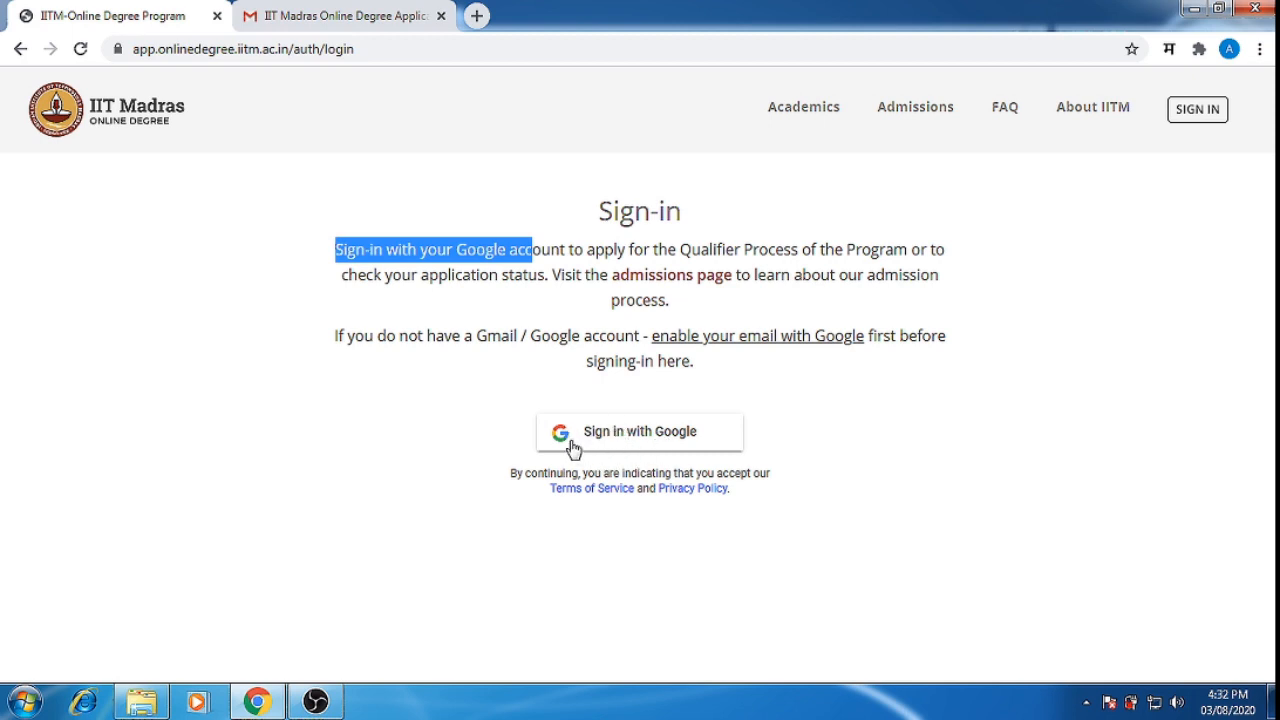
drag(535, 438, 716, 455)
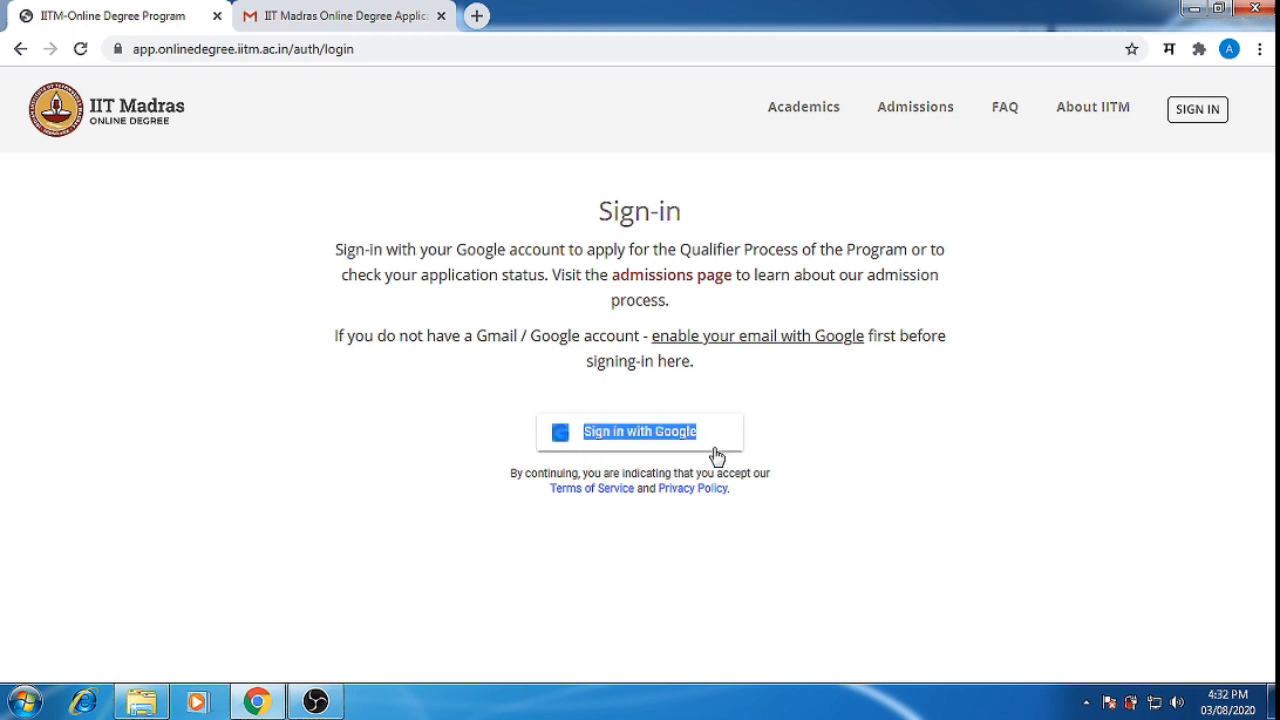
click(787, 442)
click(614, 437)
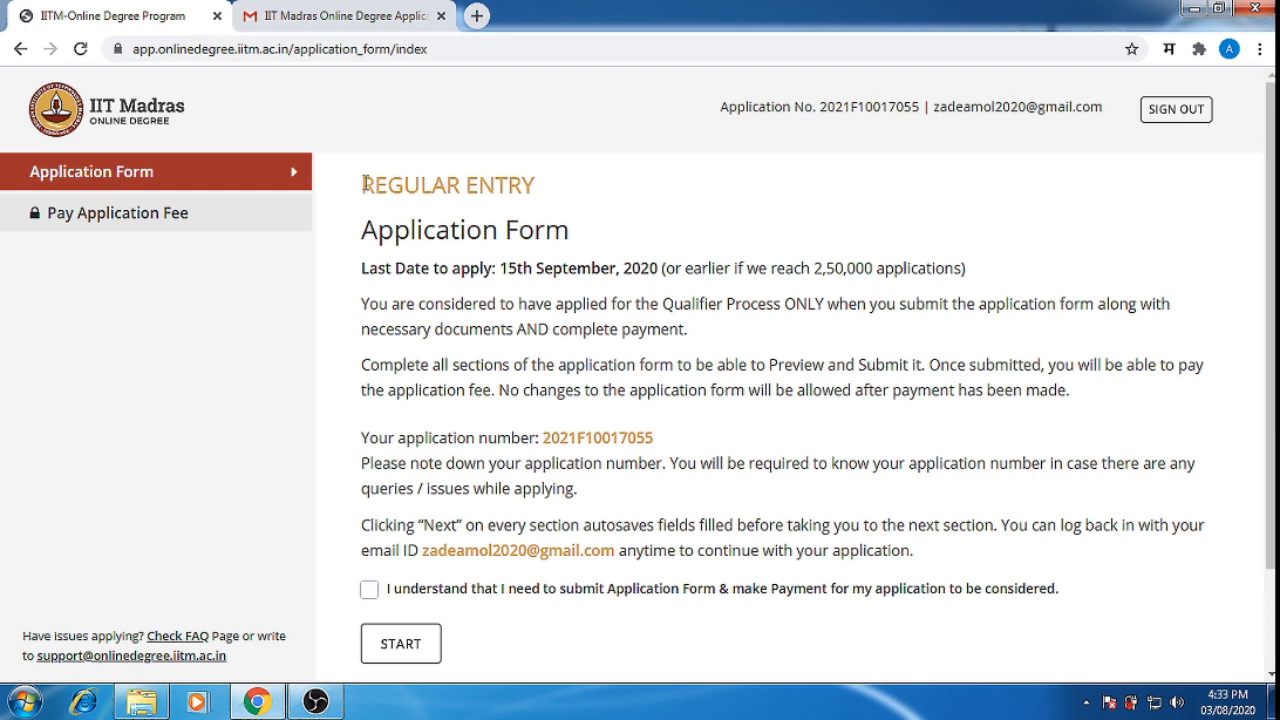
- Review the Regular Entry application instructions, accept the form submission and payment acknowledgement, and start the application form
drag(364, 184, 543, 187)
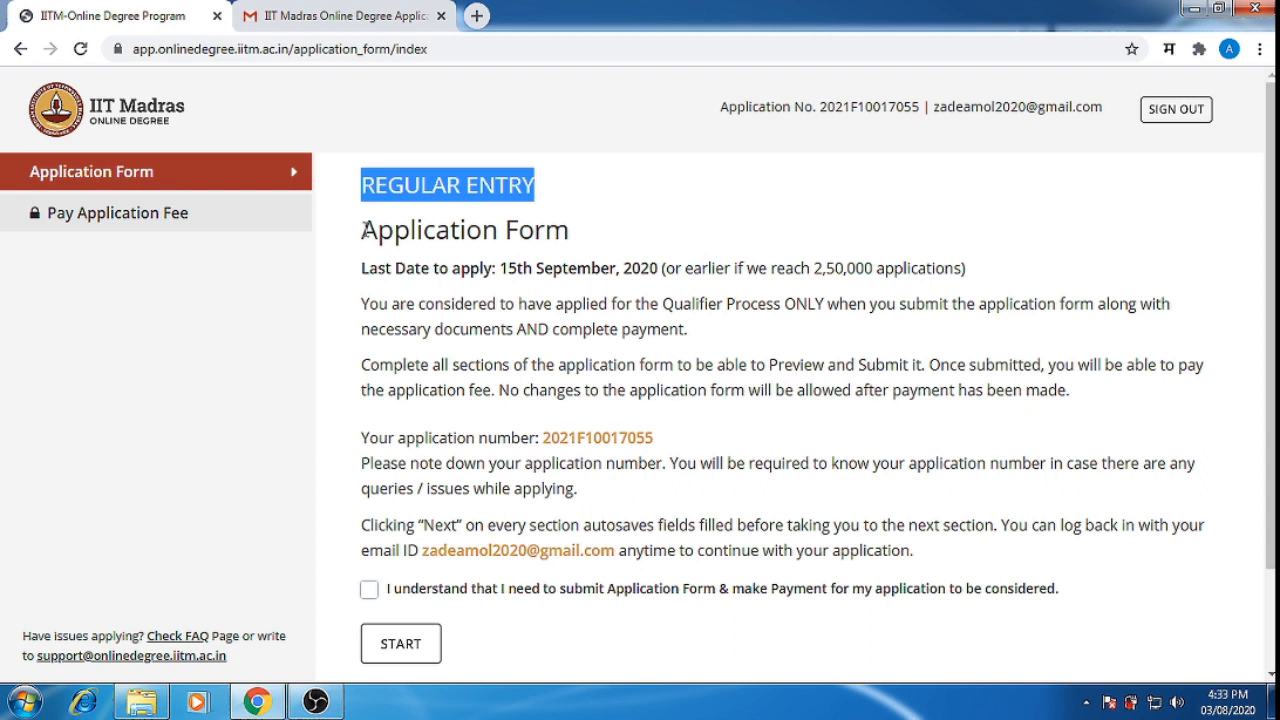
drag(364, 230, 417, 231)
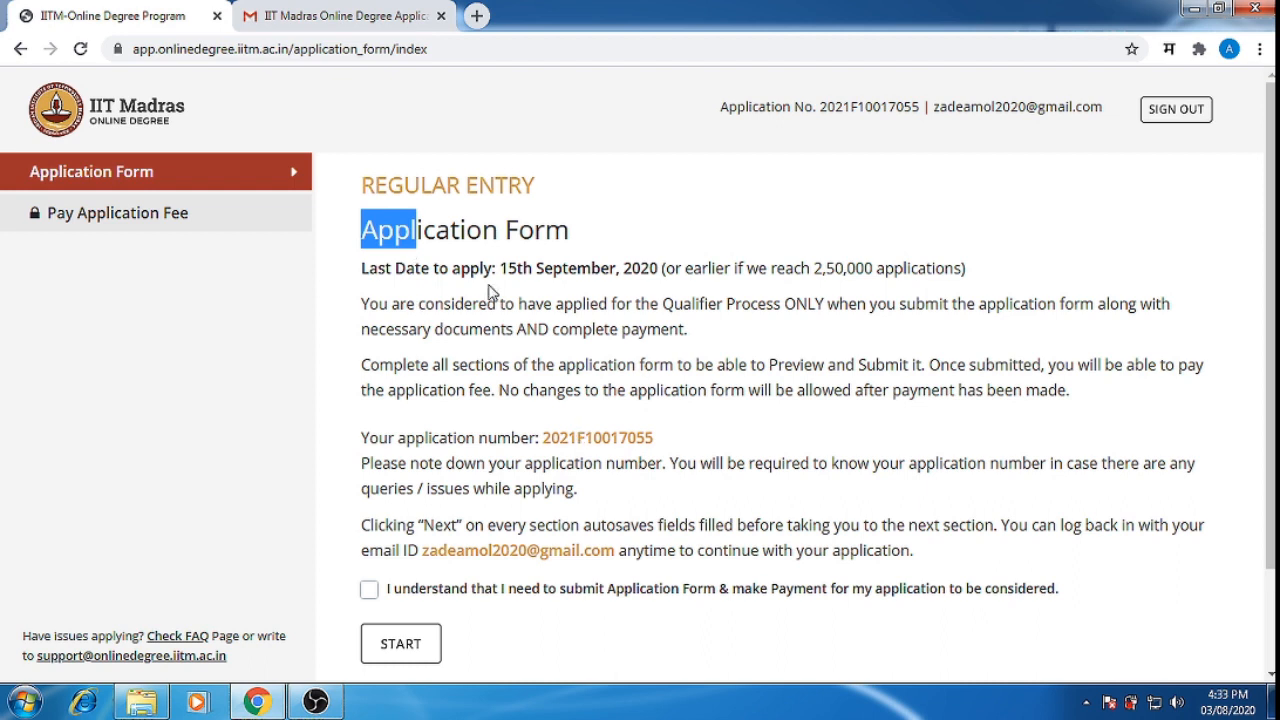
drag(500, 268, 612, 268)
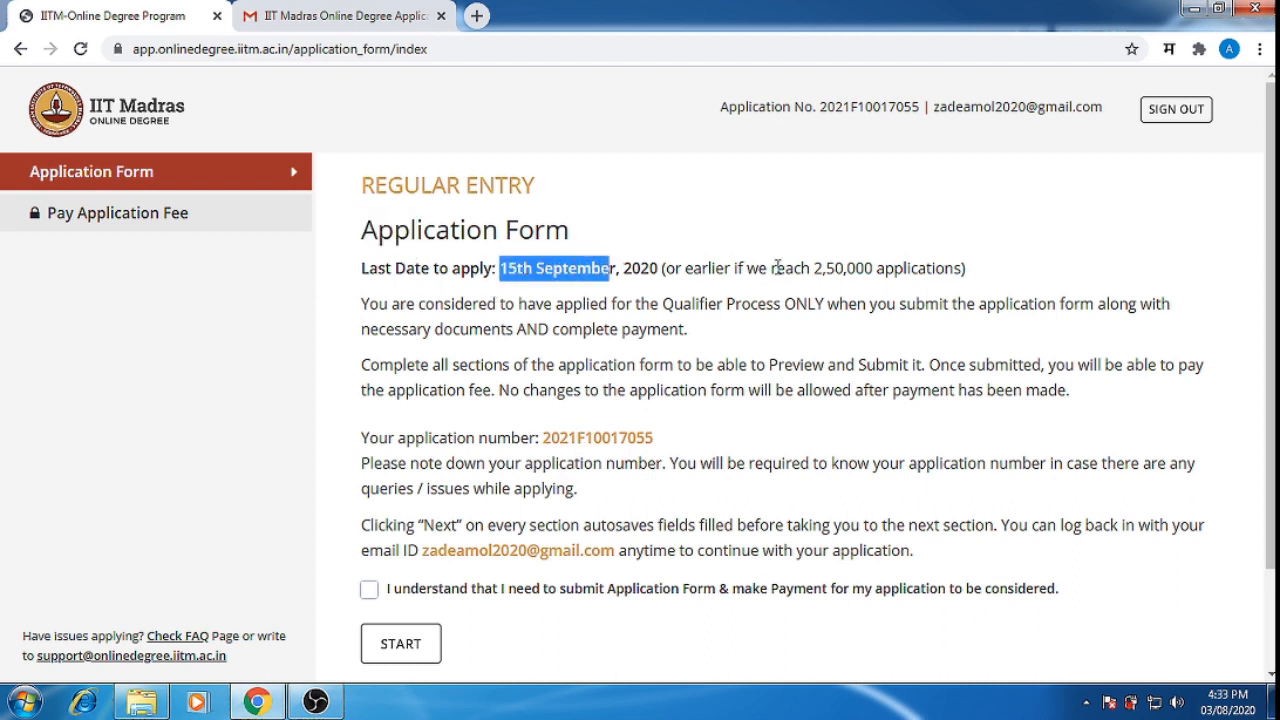
drag(815, 268, 885, 268)
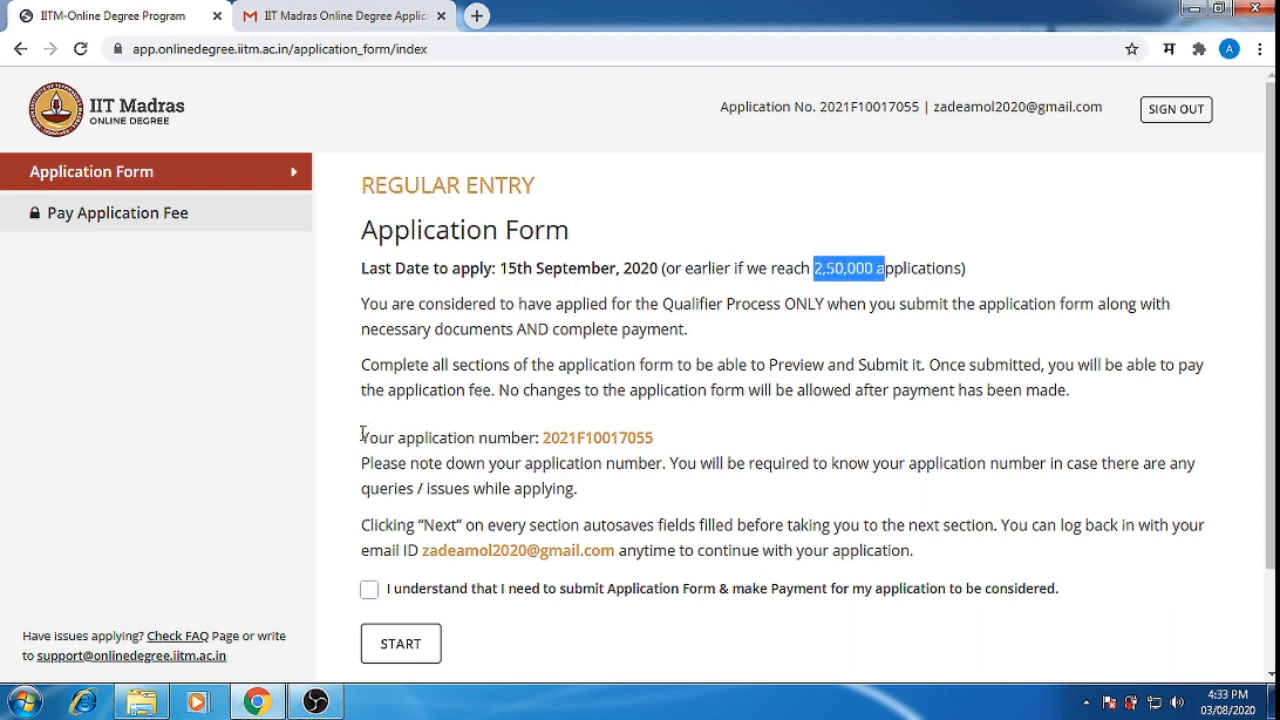
drag(362, 437, 670, 450)
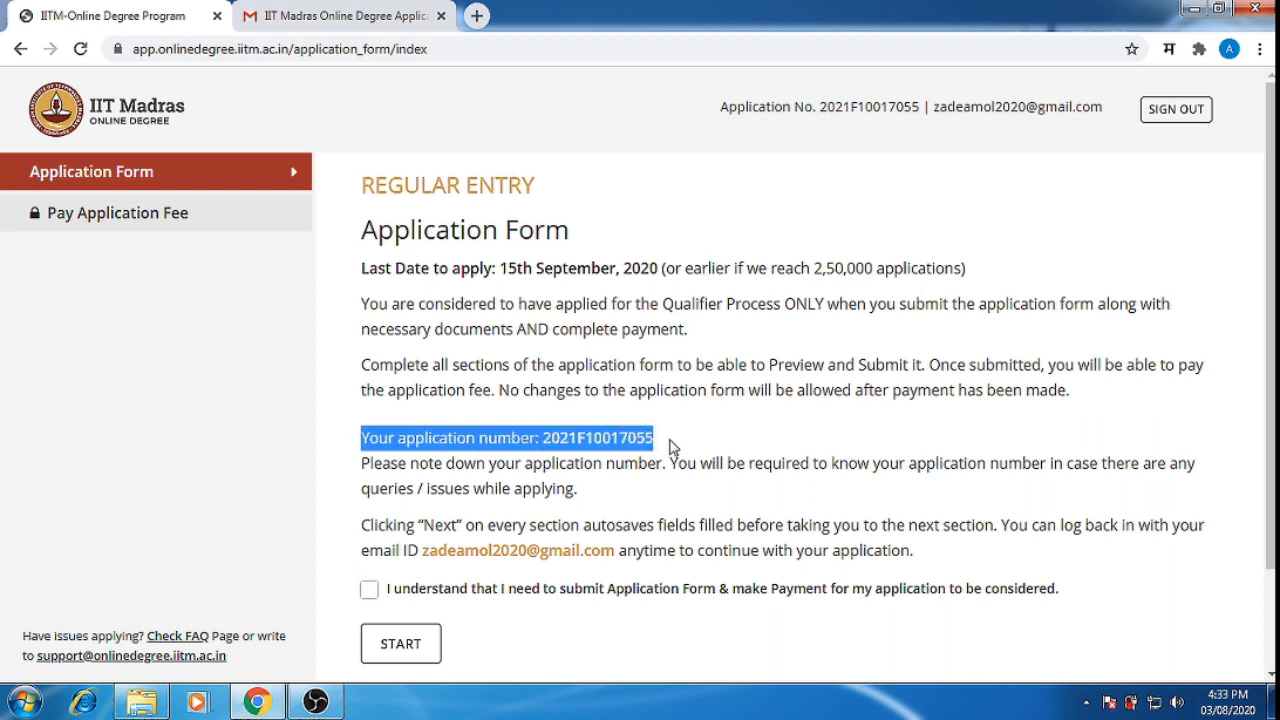
click(369, 590)
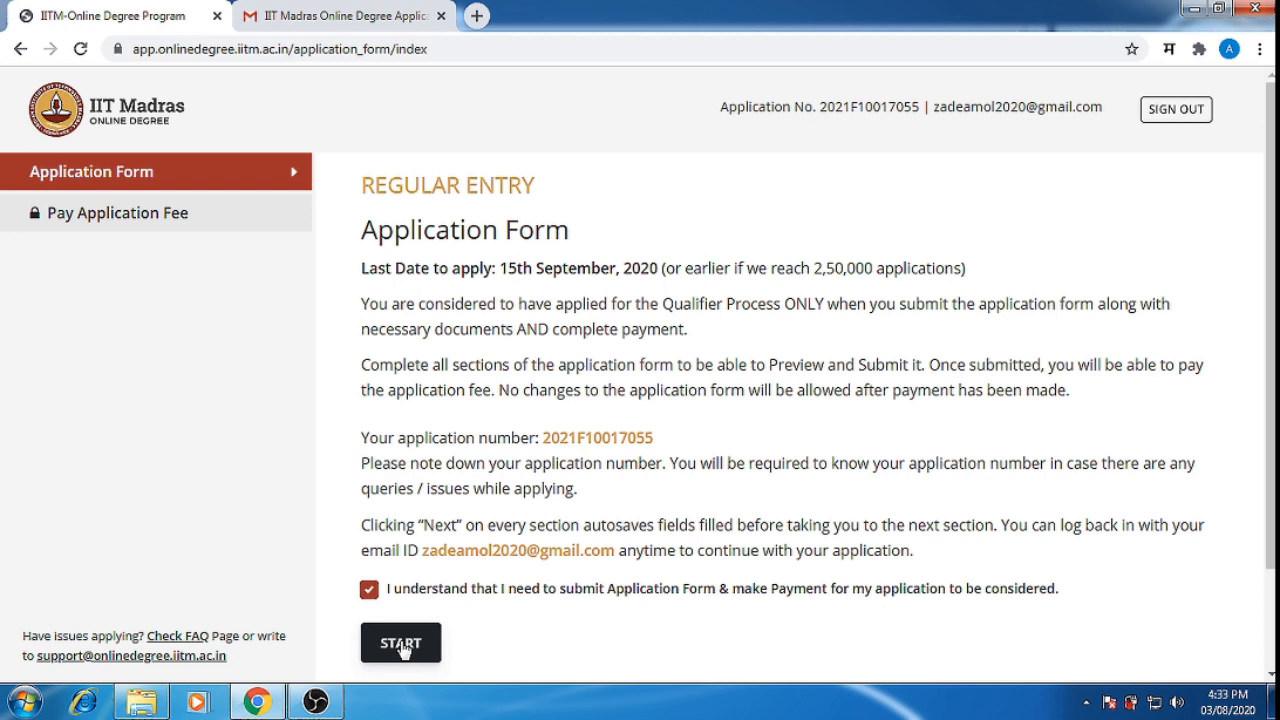
click(401, 645)
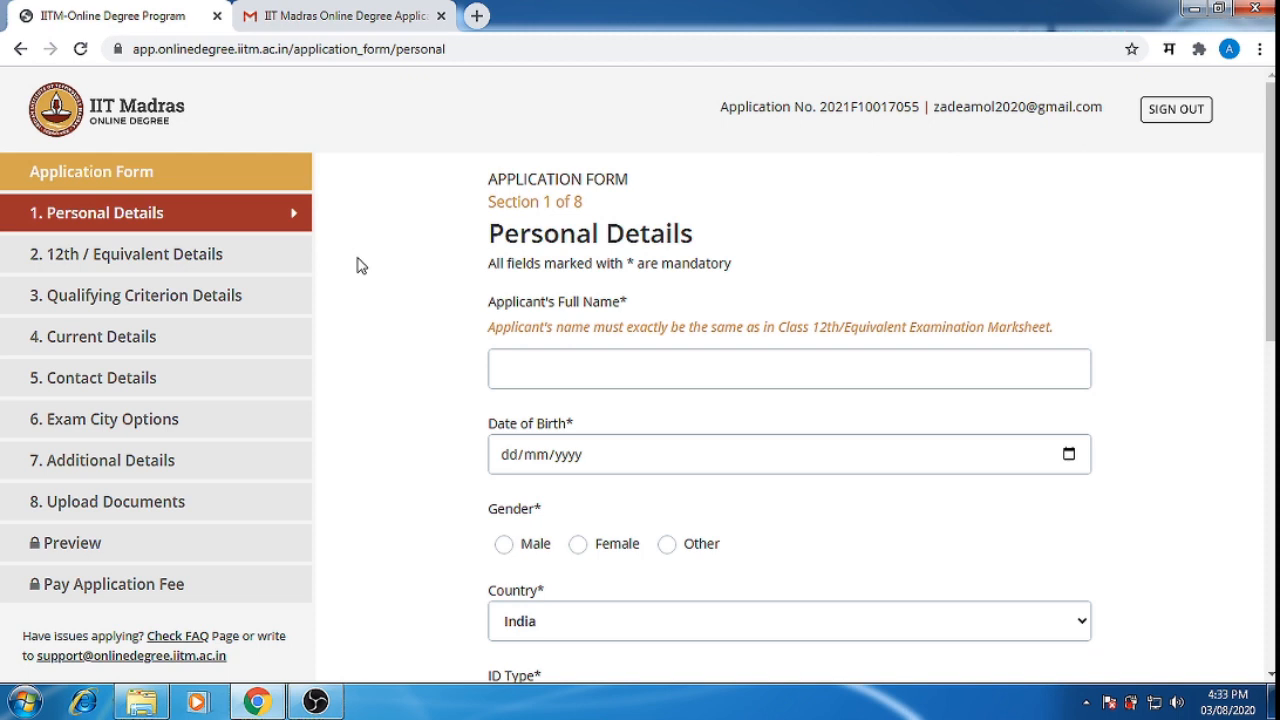
- Look over the Personal Details fields and set the ID Type to Aadhar Card
scroll(363, 268, down, 1)
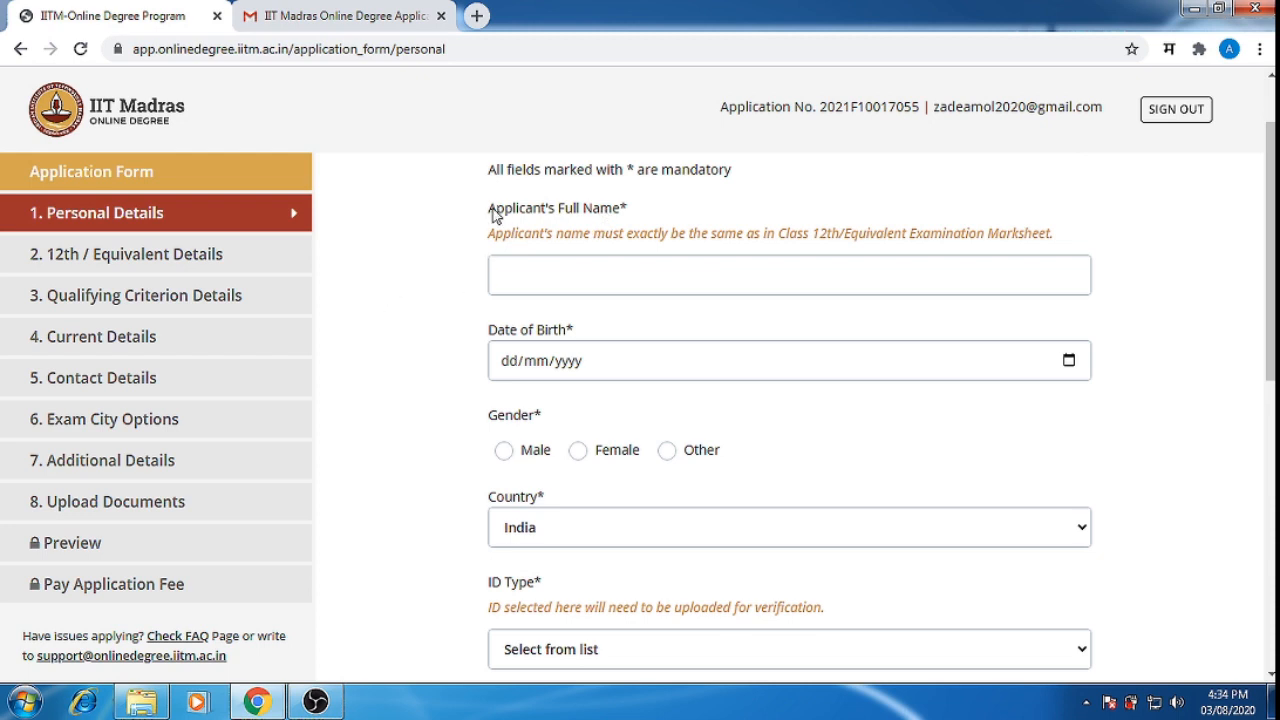
drag(490, 210, 572, 208)
scroll(445, 393, down, 1)
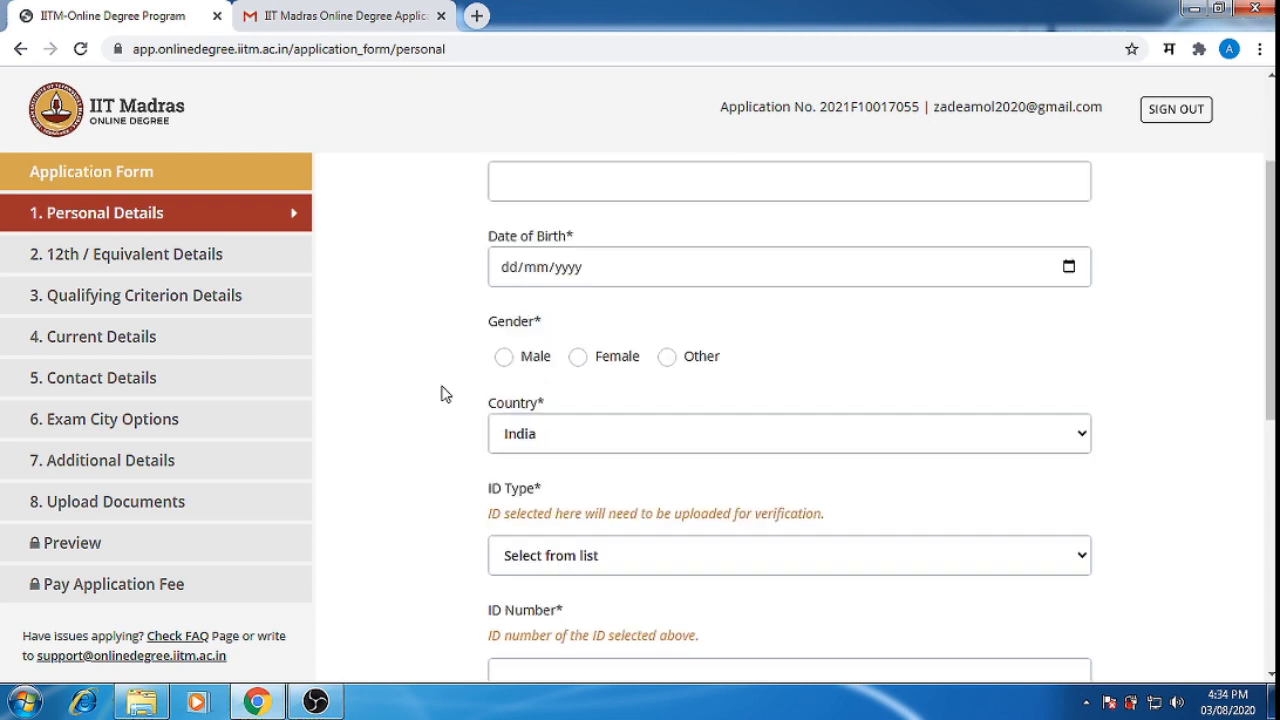
scroll(445, 393, down, 3)
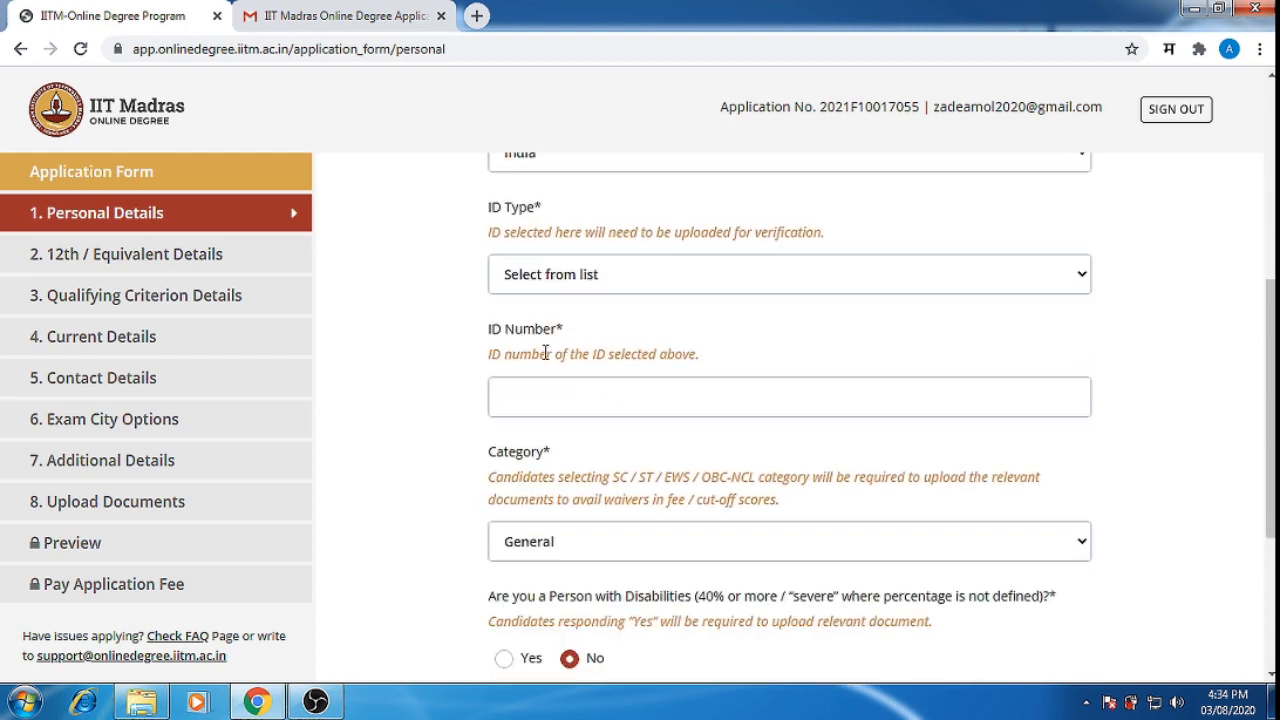
click(588, 277)
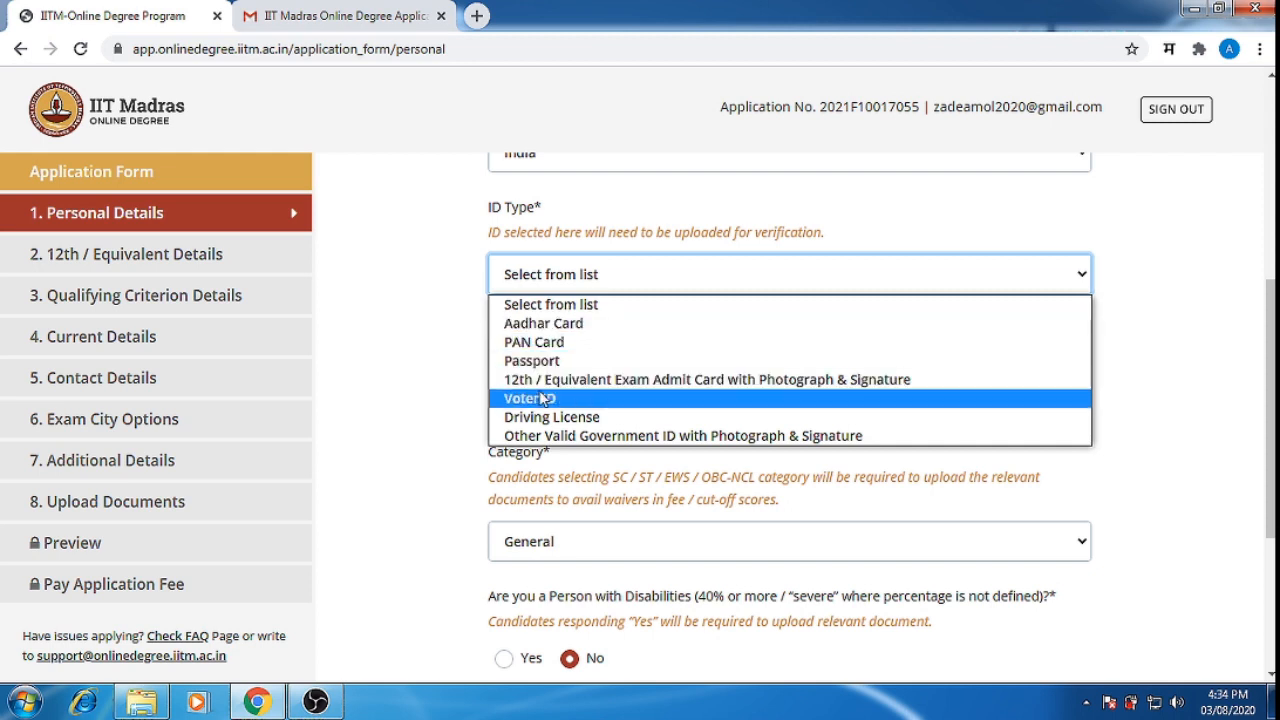
click(550, 324)
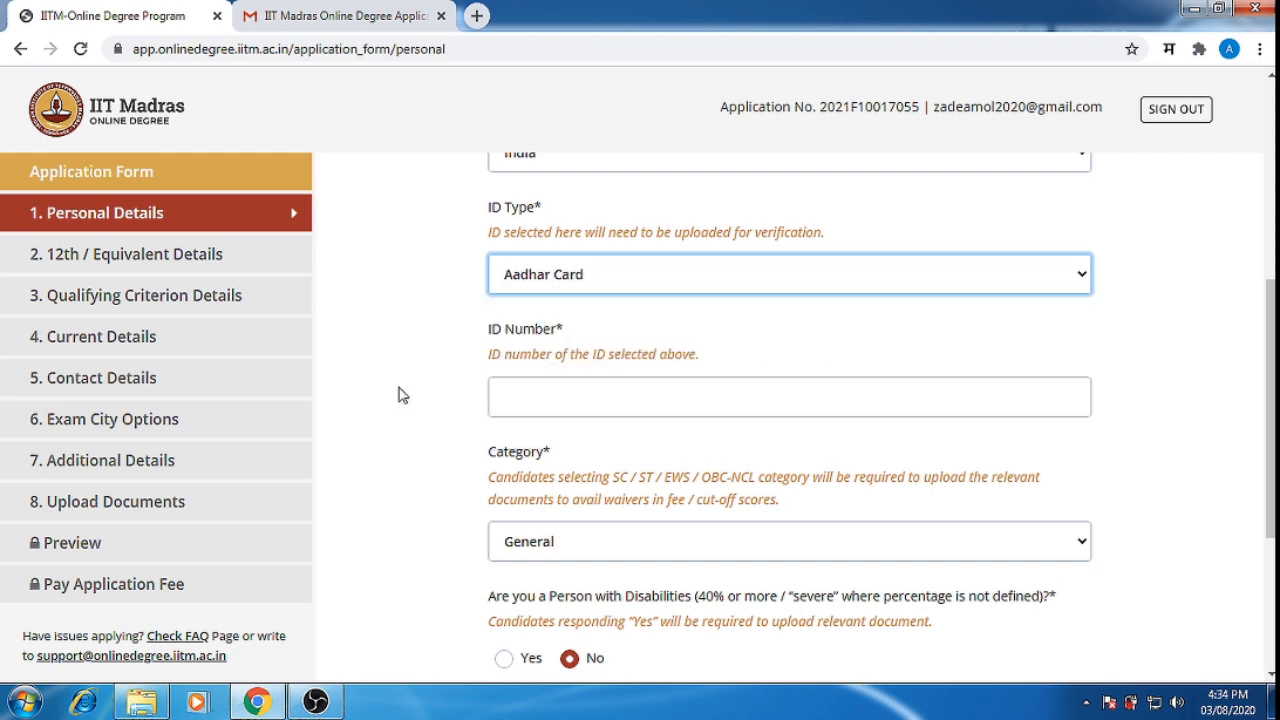
- View the options available for Category below the ID Number field without changing the selection
click(574, 400)
scroll(617, 434, down, 2)
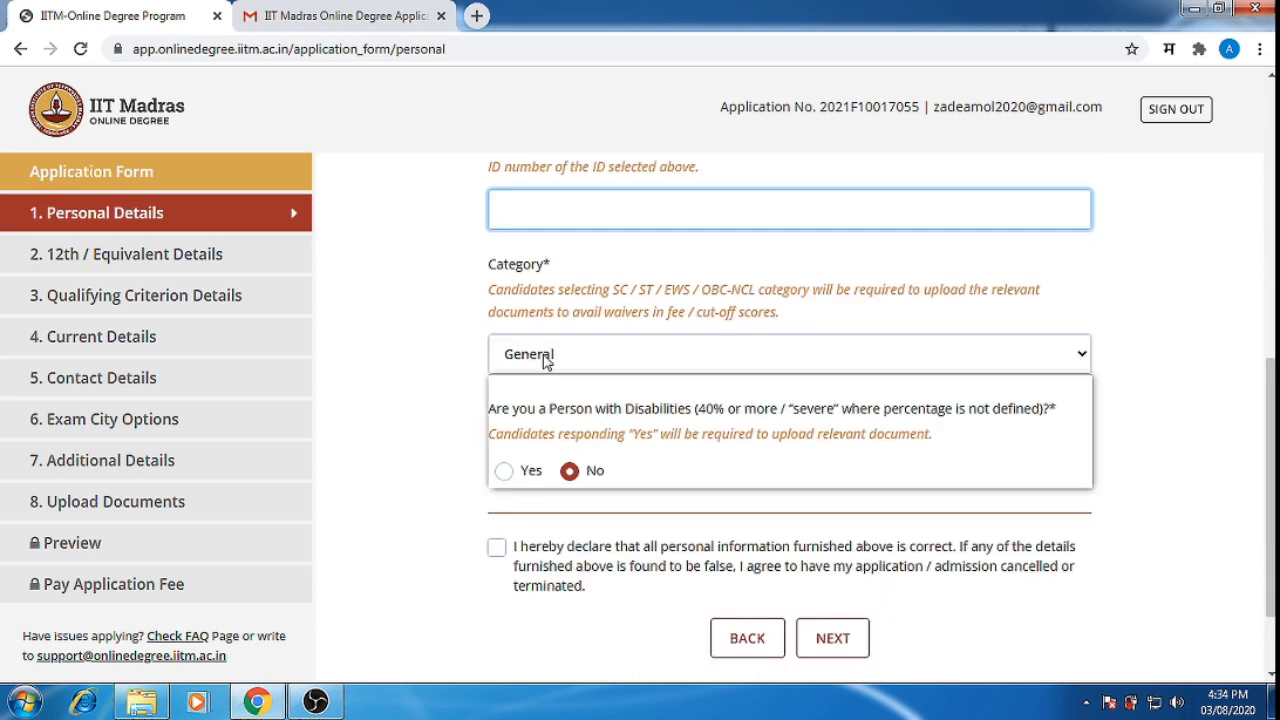
click(550, 362)
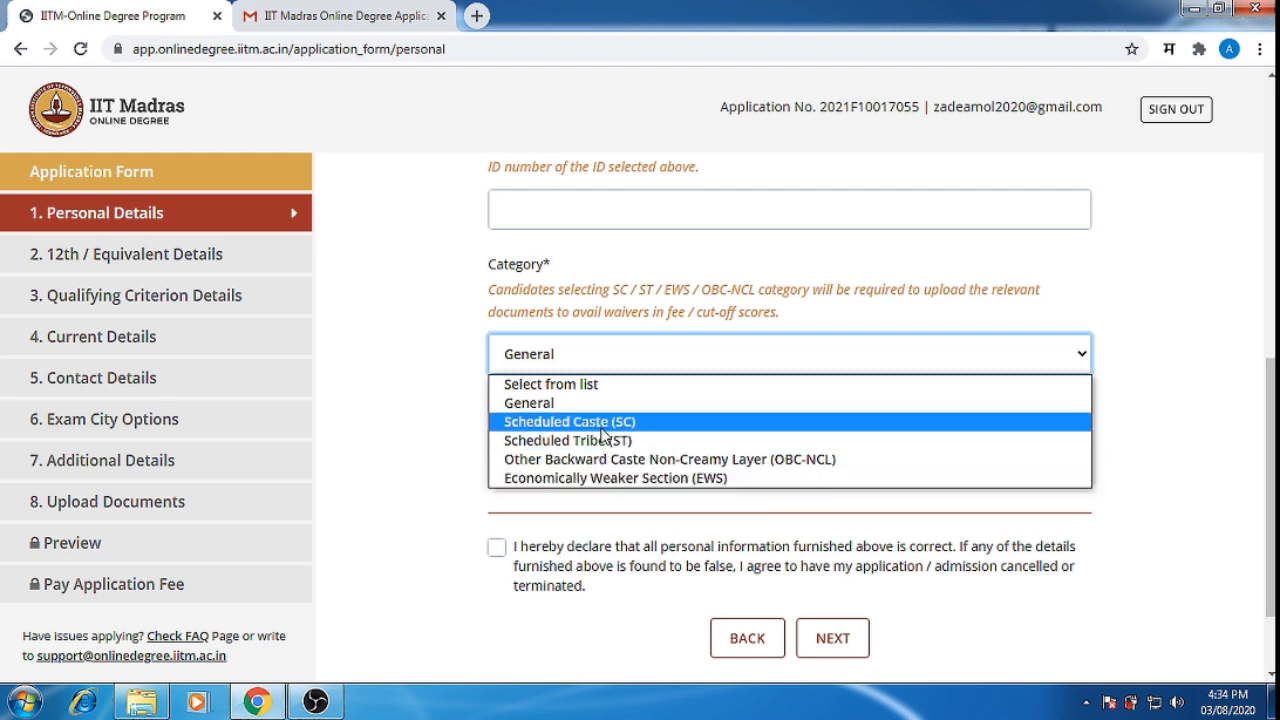
click(410, 409)
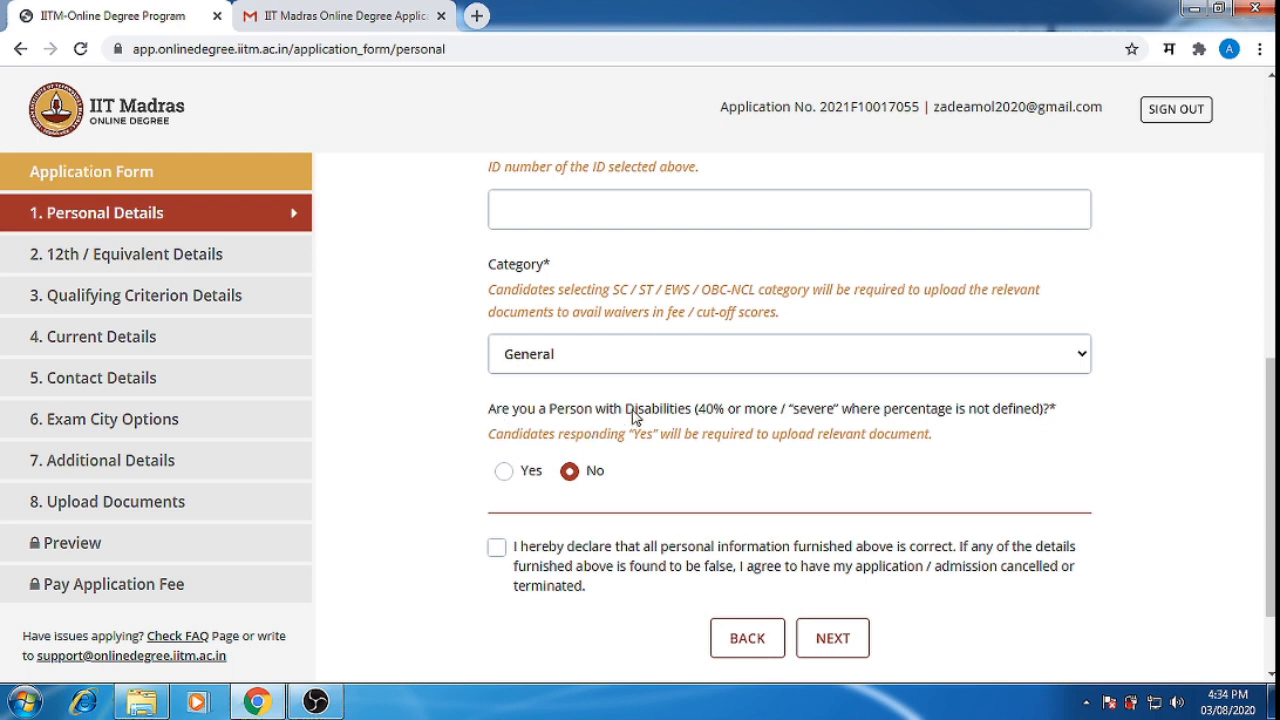
- Answer Yes to the Person with Disabilities question and view the Type of Disability options
drag(633, 411, 725, 412)
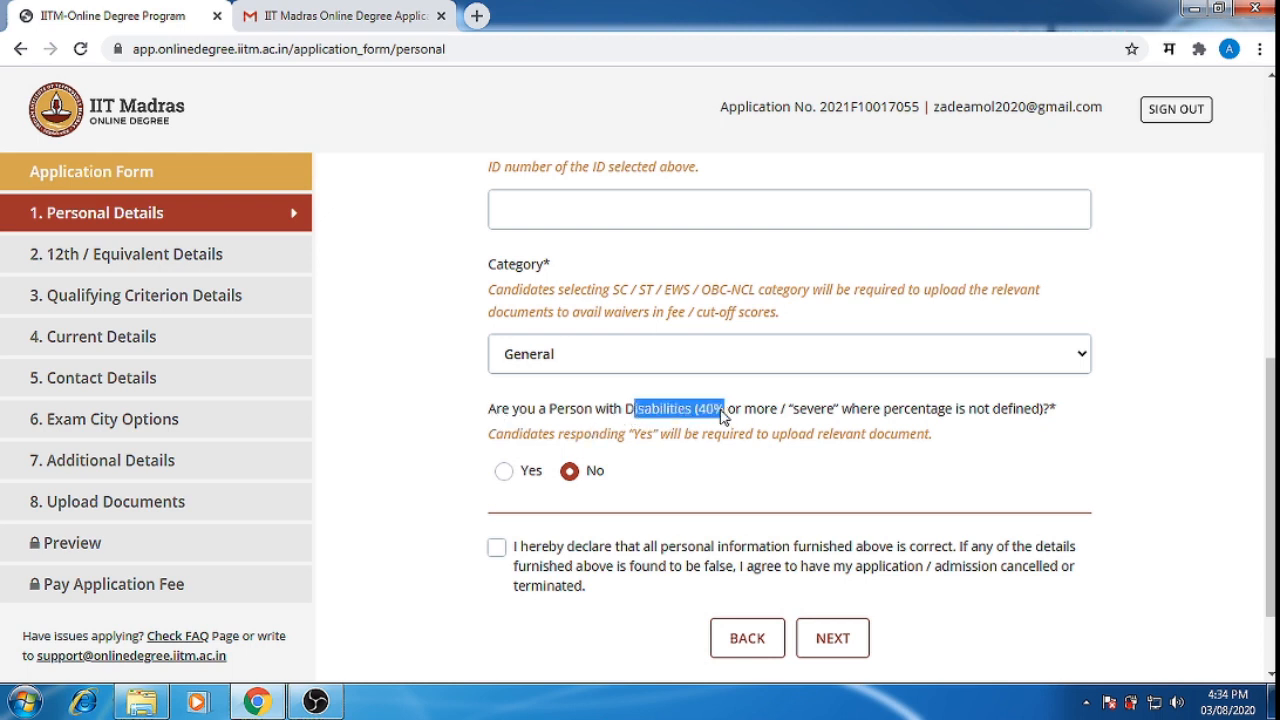
click(503, 471)
click(600, 550)
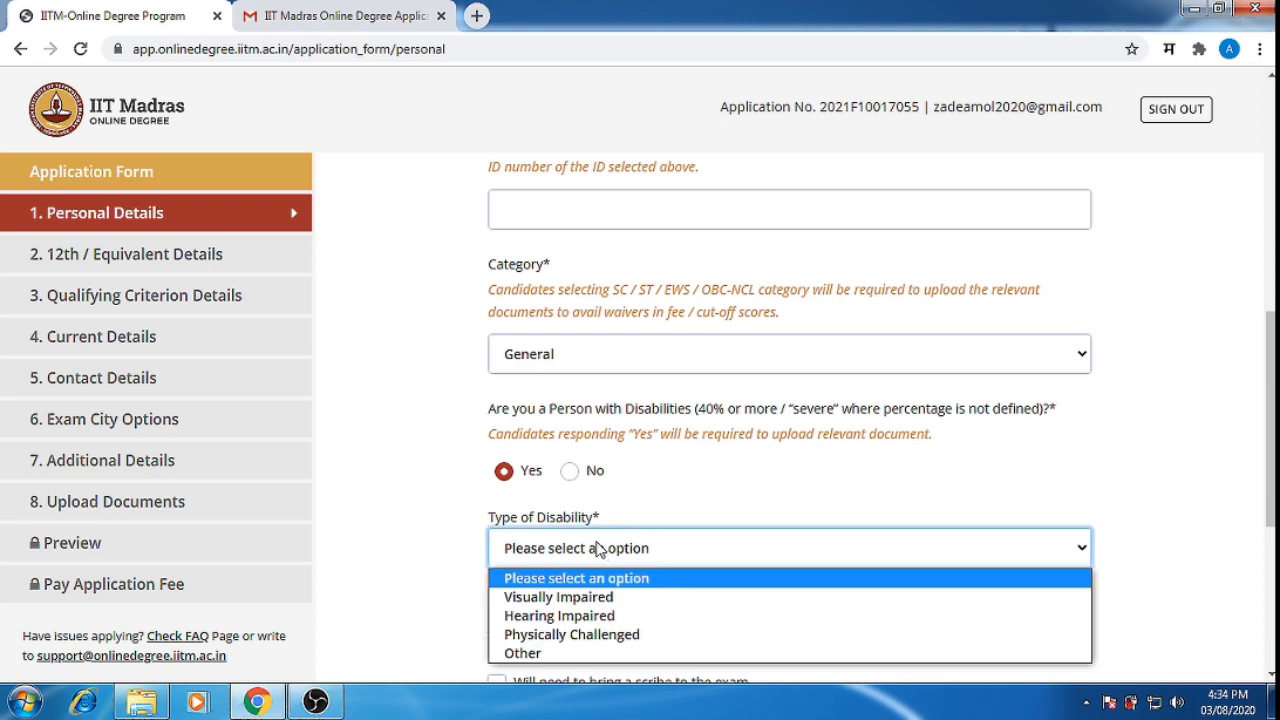
click(418, 555)
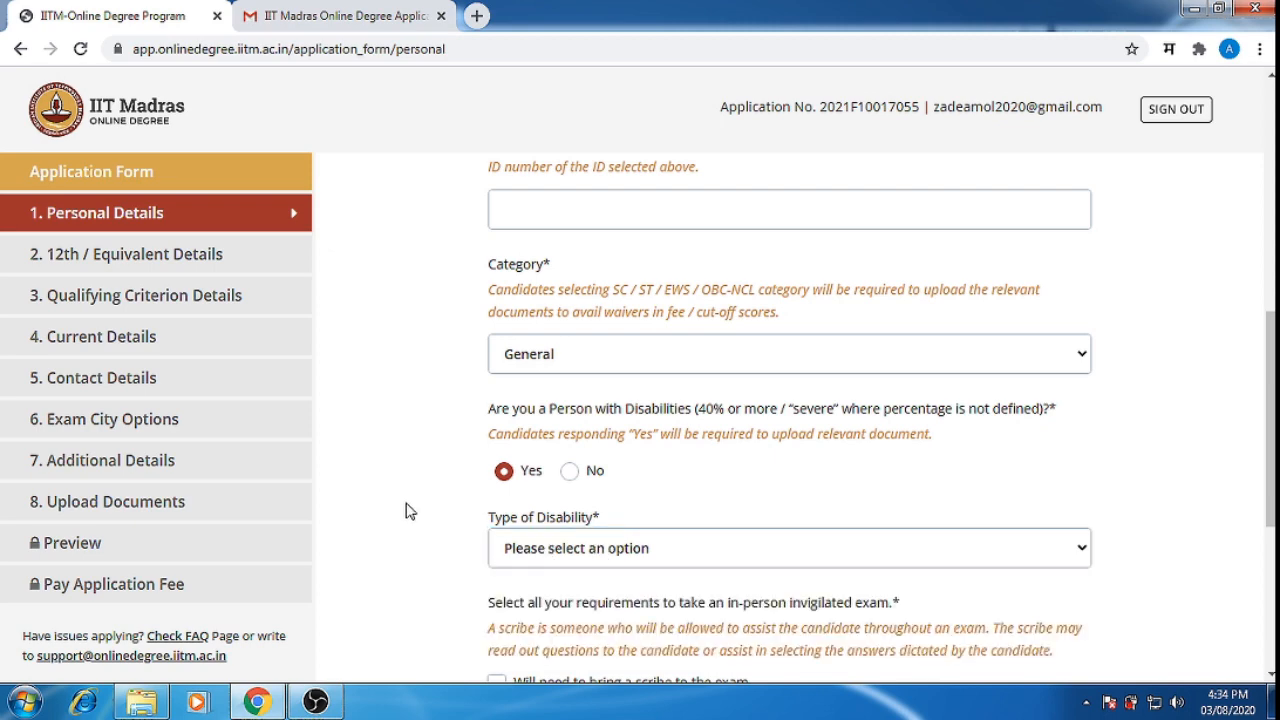
- Look over the exam requirement options and declaration under Personal Details, and go through the form's sections from 12th / Equivalent Details to Upload Documents
scroll(409, 428, down, 1)
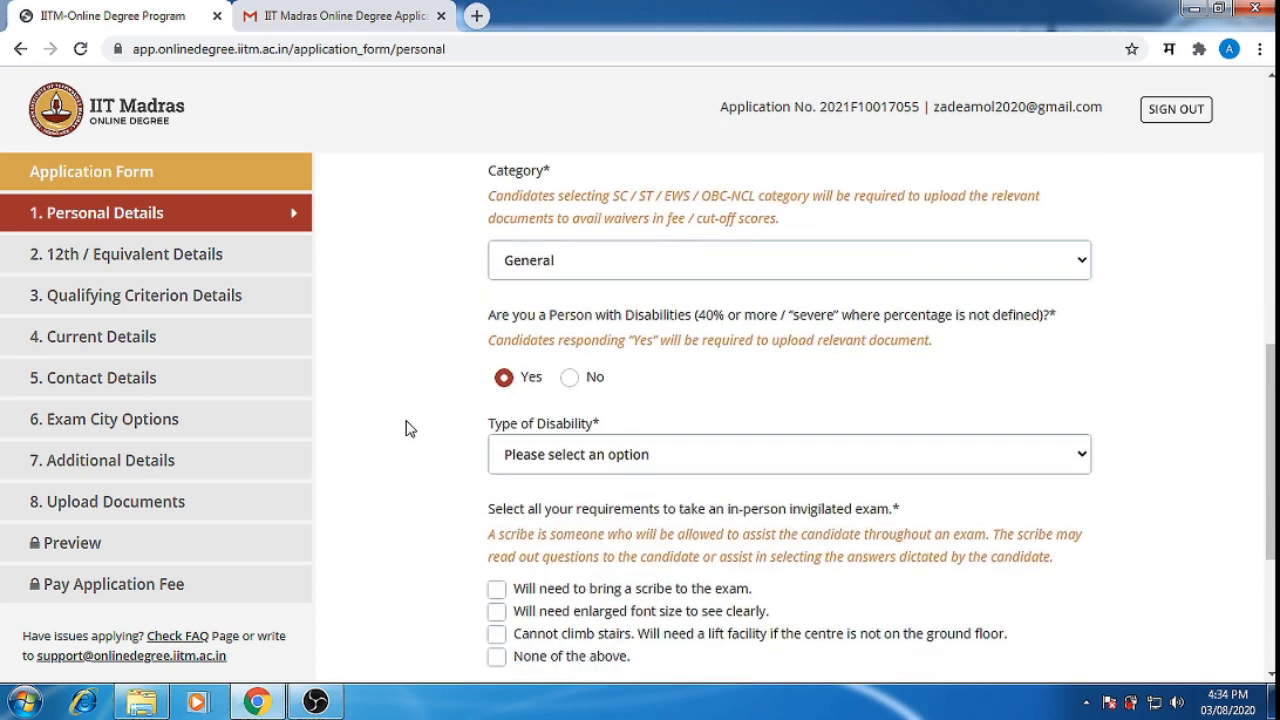
scroll(409, 428, down, 3)
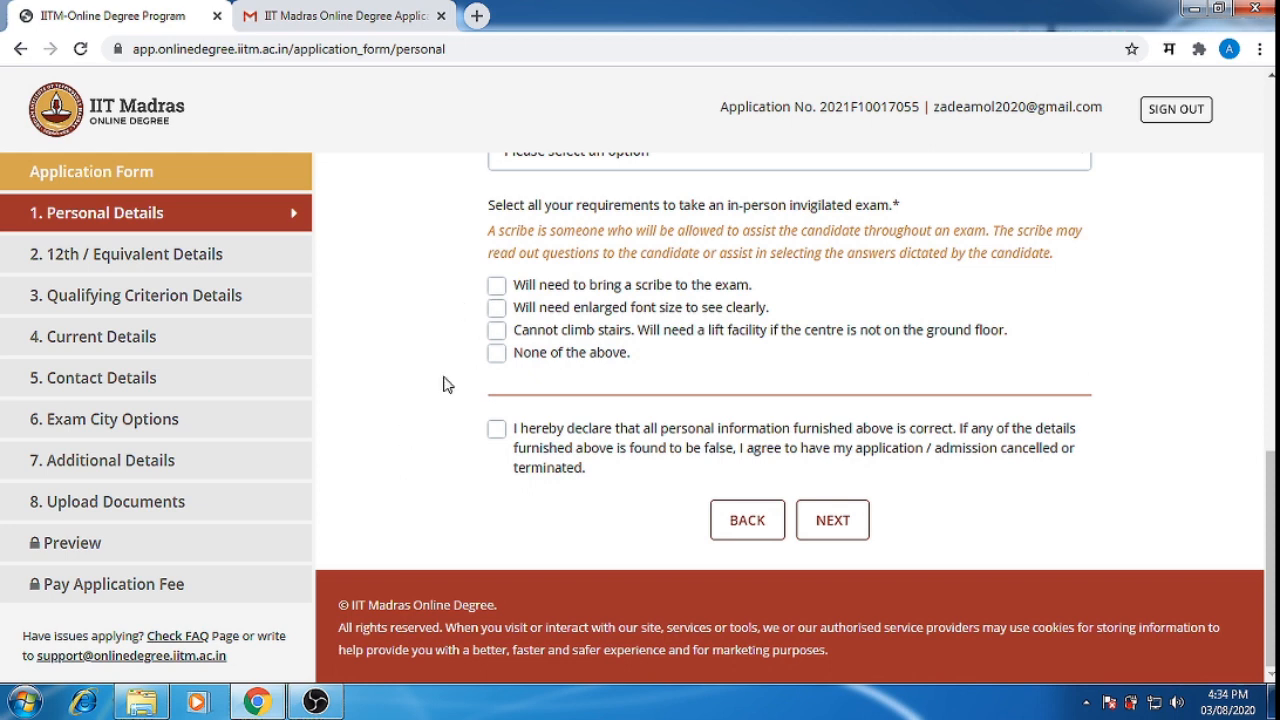
drag(33, 256, 208, 258)
drag(47, 296, 214, 304)
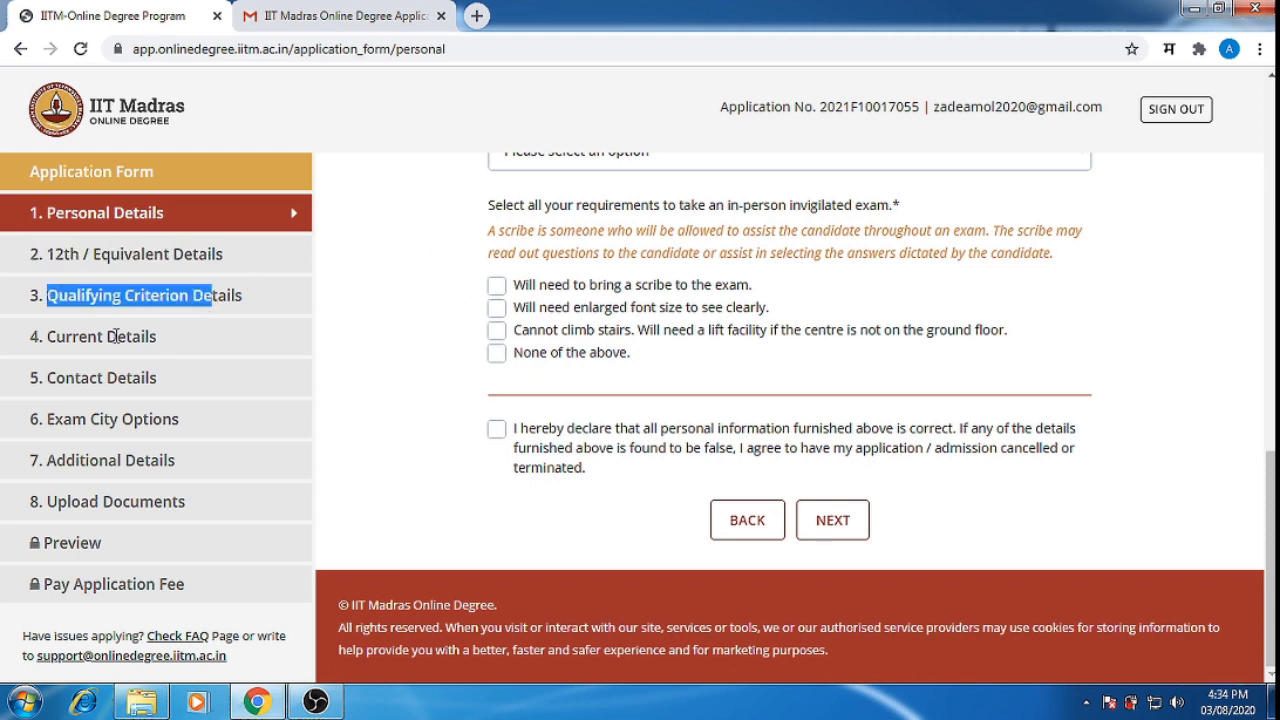
drag(47, 337, 152, 339)
drag(47, 376, 134, 377)
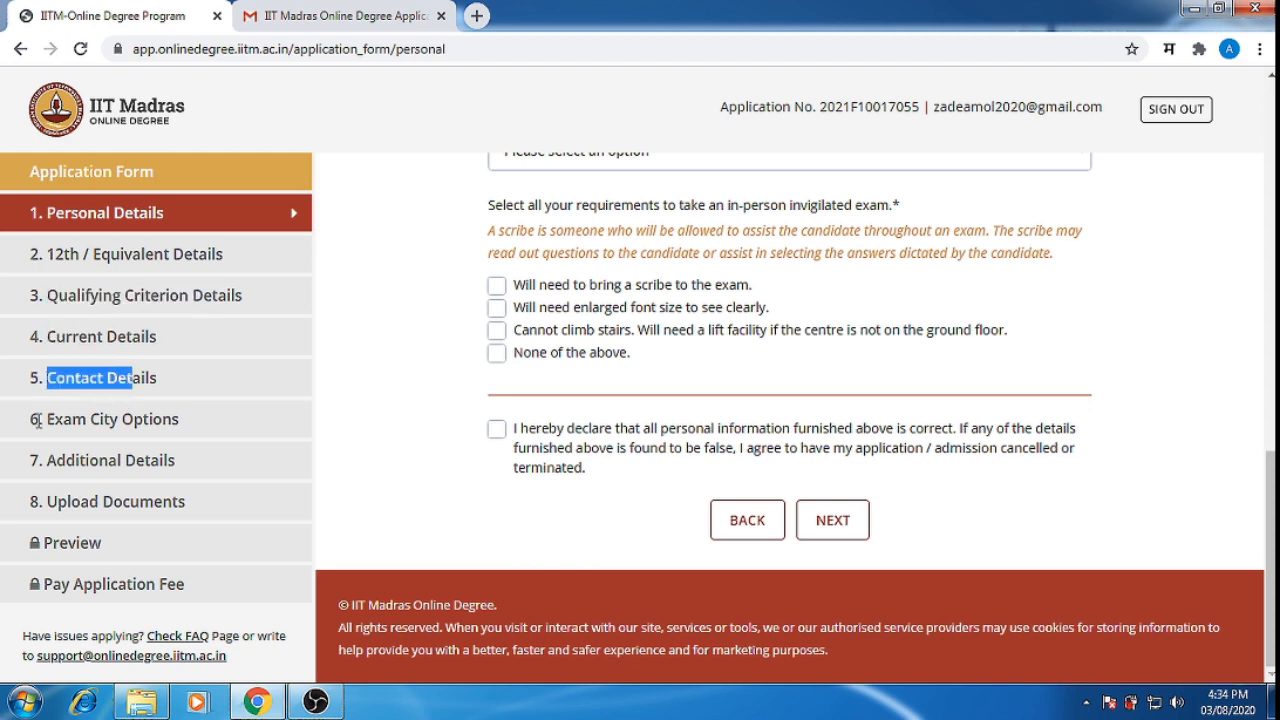
click(40, 419)
drag(38, 419, 176, 421)
drag(57, 459, 40, 480)
- Enter the applicant's full name in the Personal Details section
scroll(507, 405, up, 3)
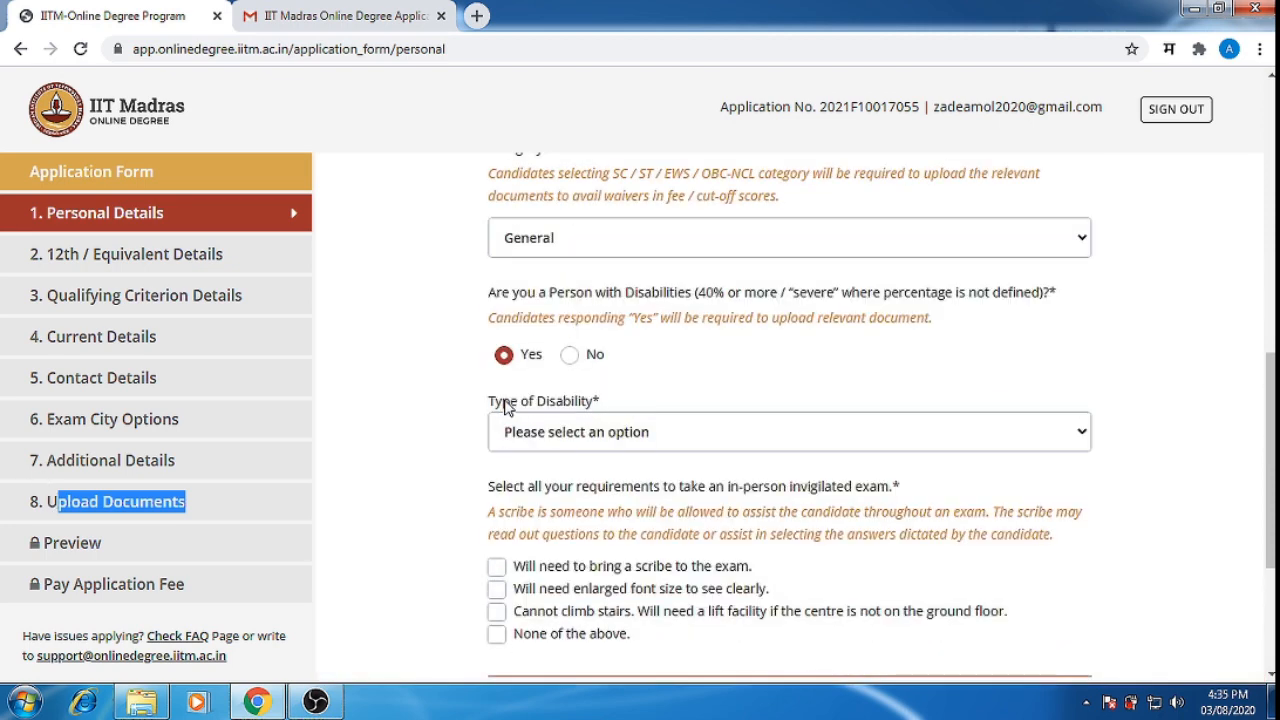
scroll(388, 375, up, 6)
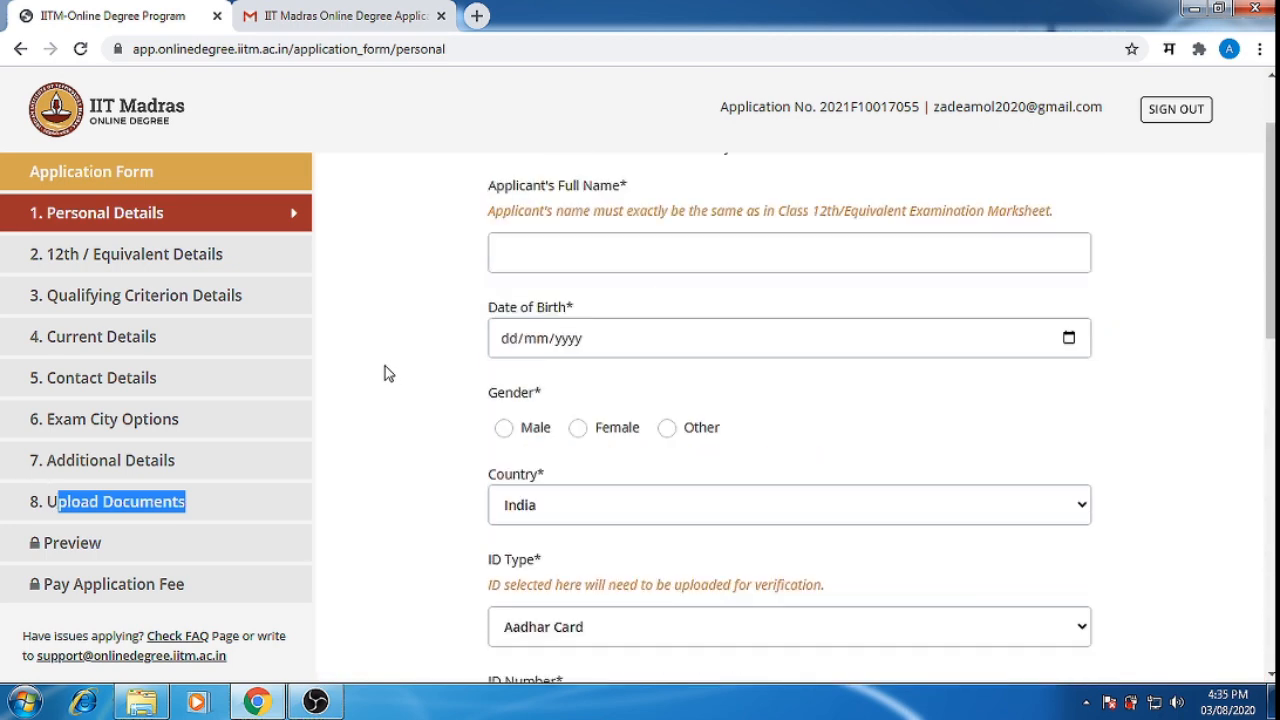
scroll(388, 373, up, 2)
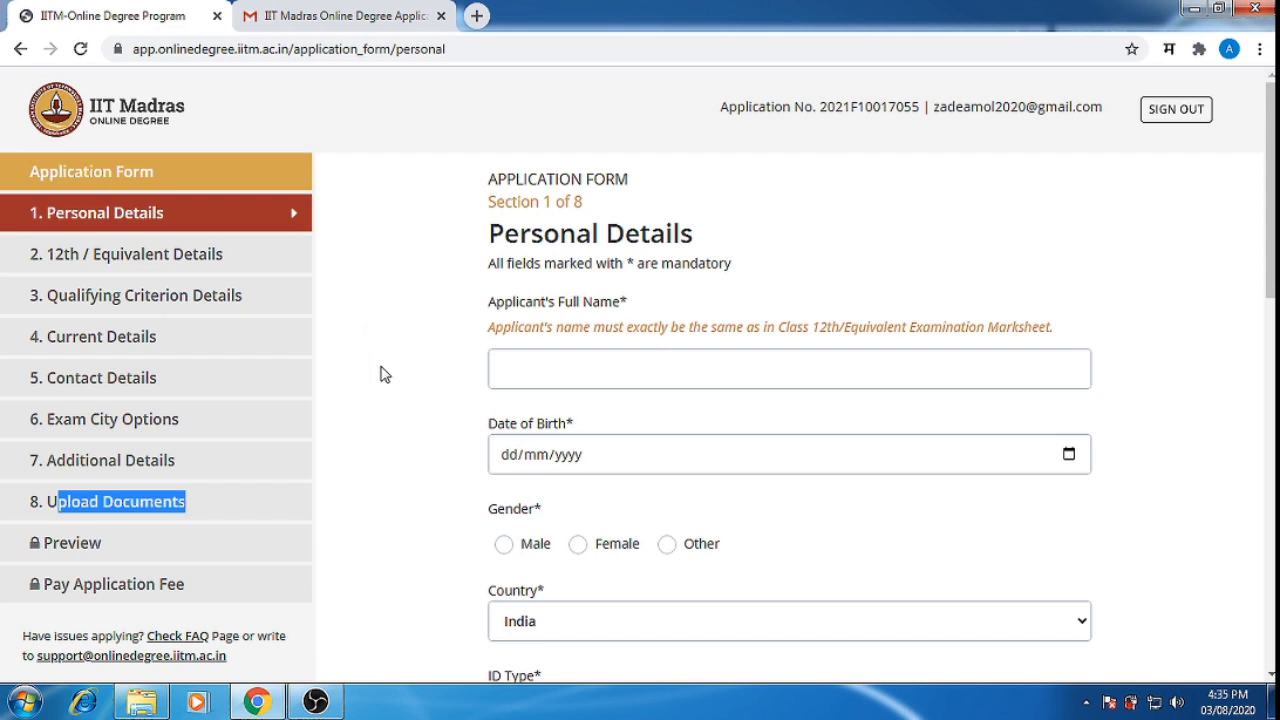
scroll(385, 374, down, 1)
click(625, 262)
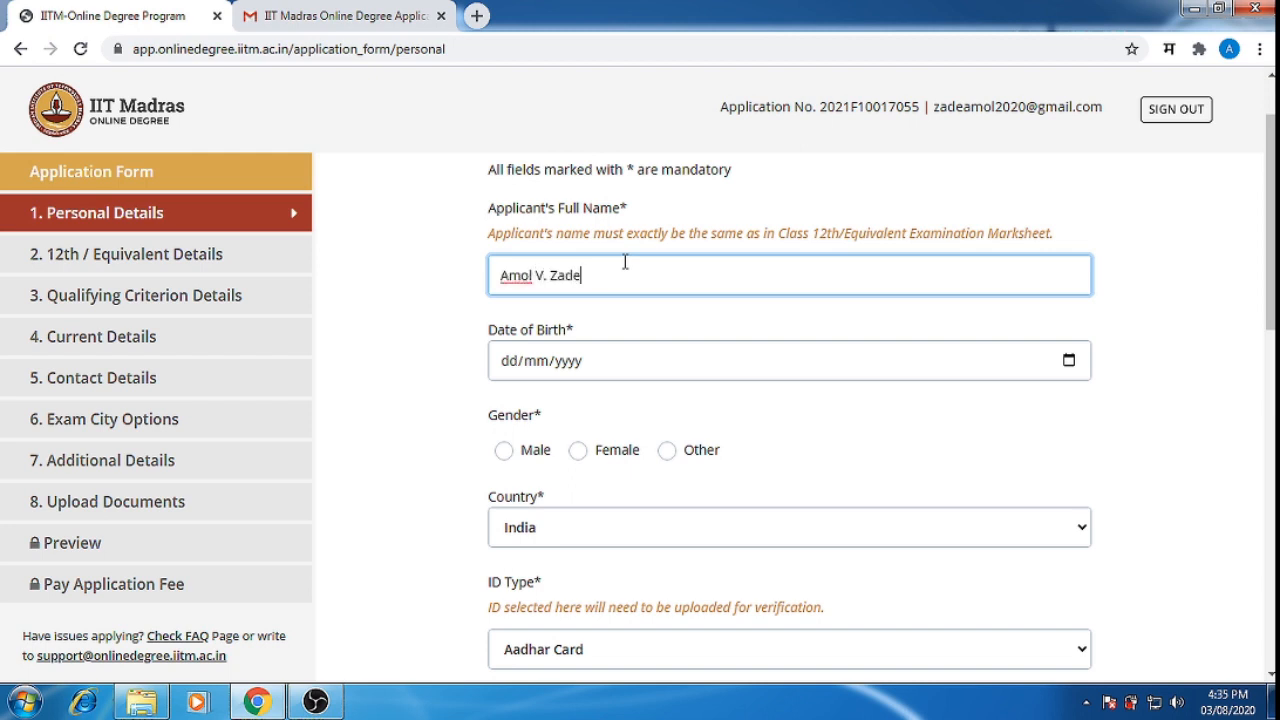
key(Tab)
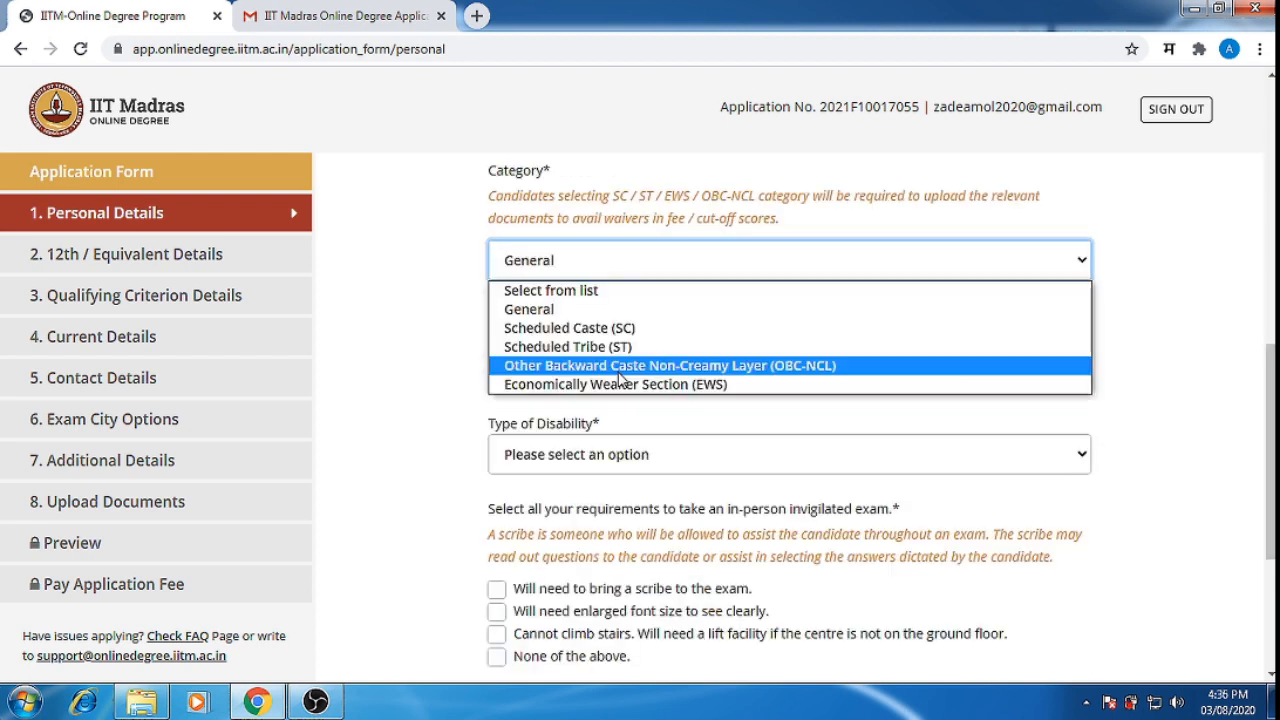
- Try Other Backward Caste Non-Creamy Layer (OBC-NCL) as the Category and set it back to General
click(618, 365)
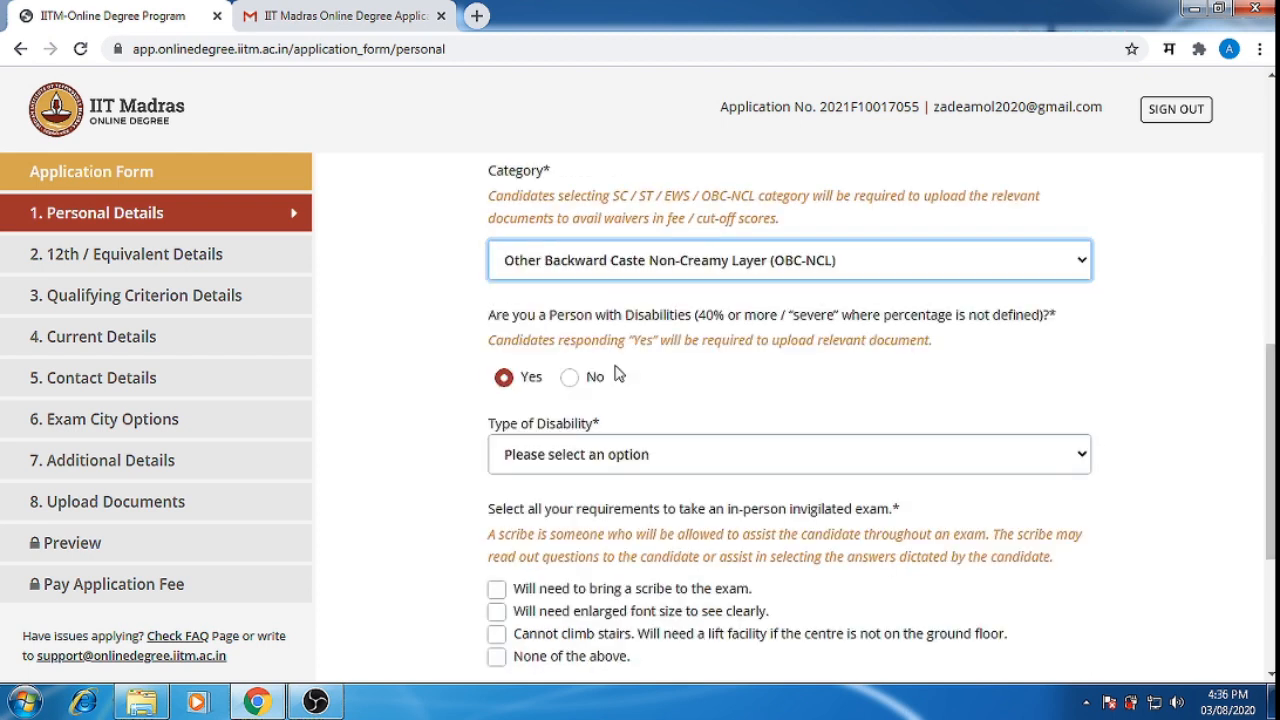
click(540, 270)
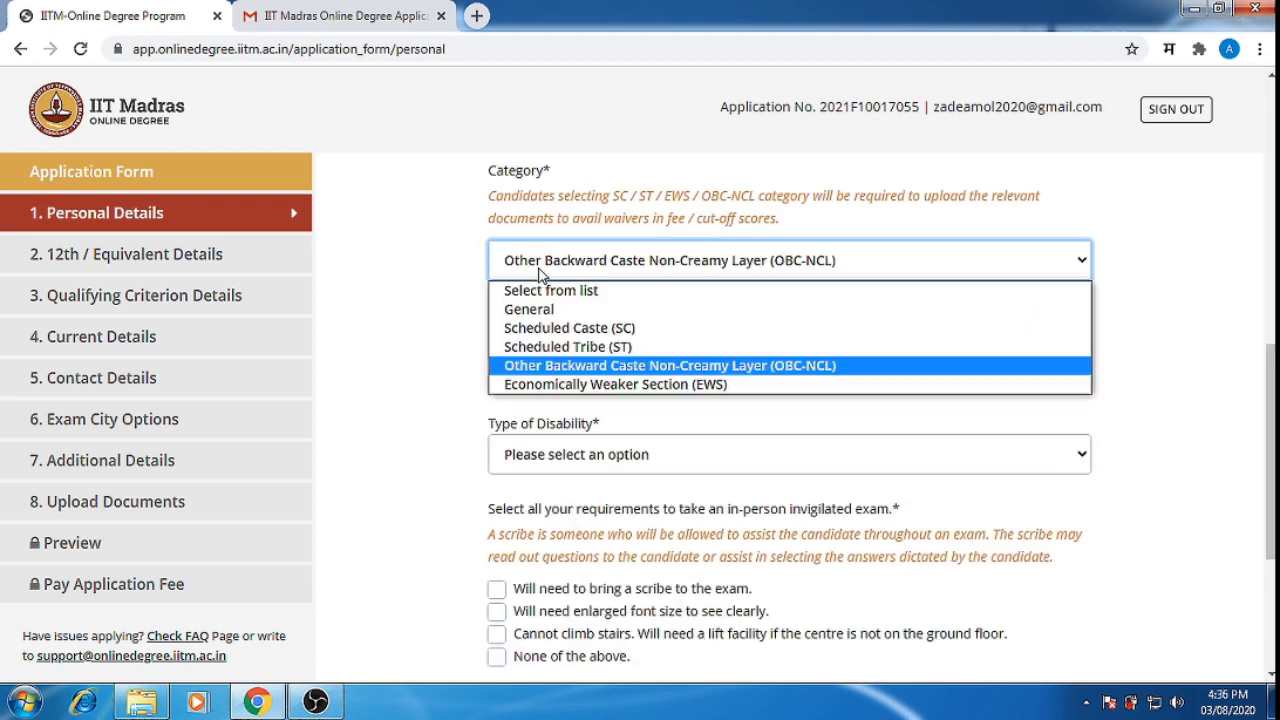
click(546, 311)
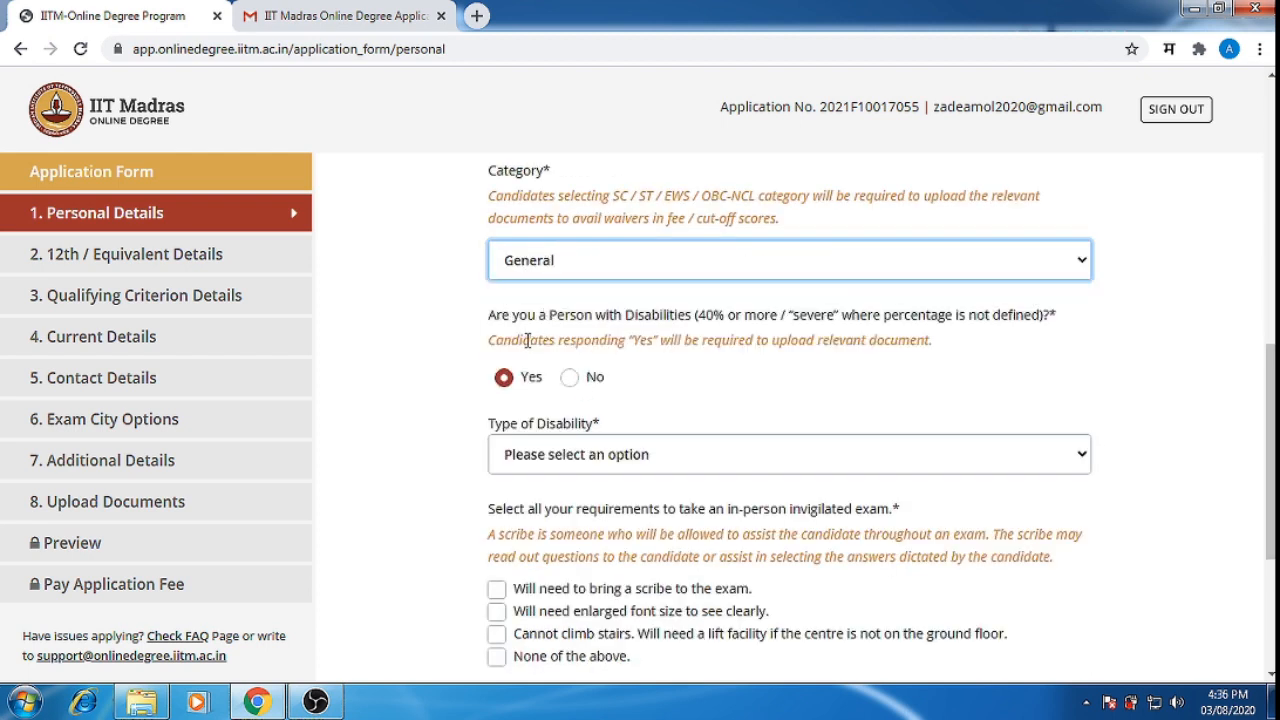
- Answer No to the Person with Disabilities question and submit the Personal Details section with its declaration accepted
click(572, 380)
click(497, 453)
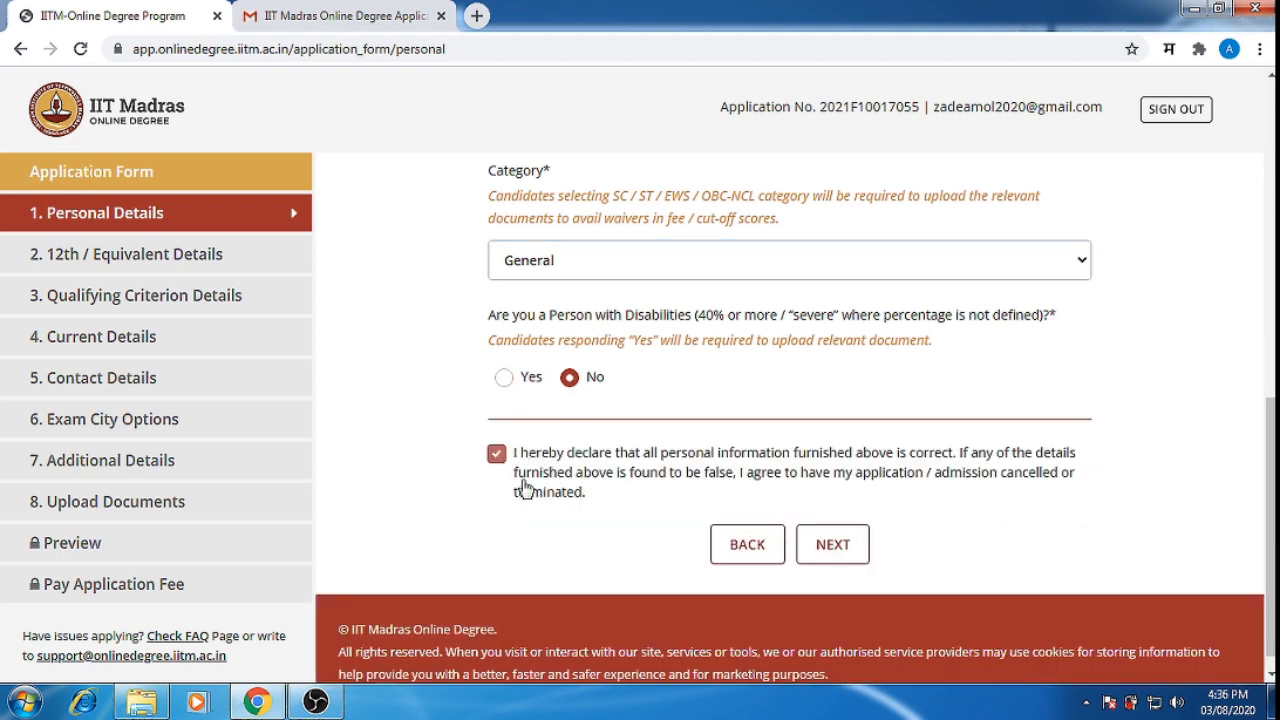
click(809, 557)
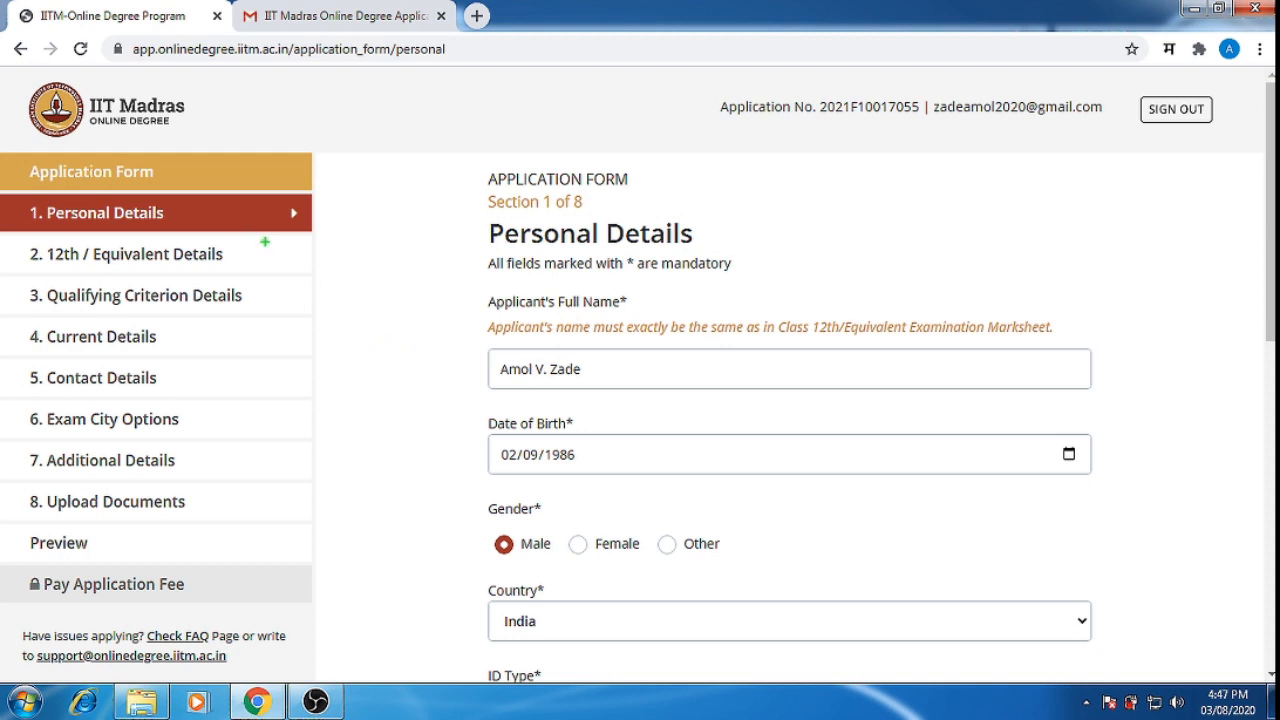
- Go over the section list from 12th / Equivalent Details to Preview, and view the Class 12 / Equivalent Details section
drag(265, 242, 273, 537)
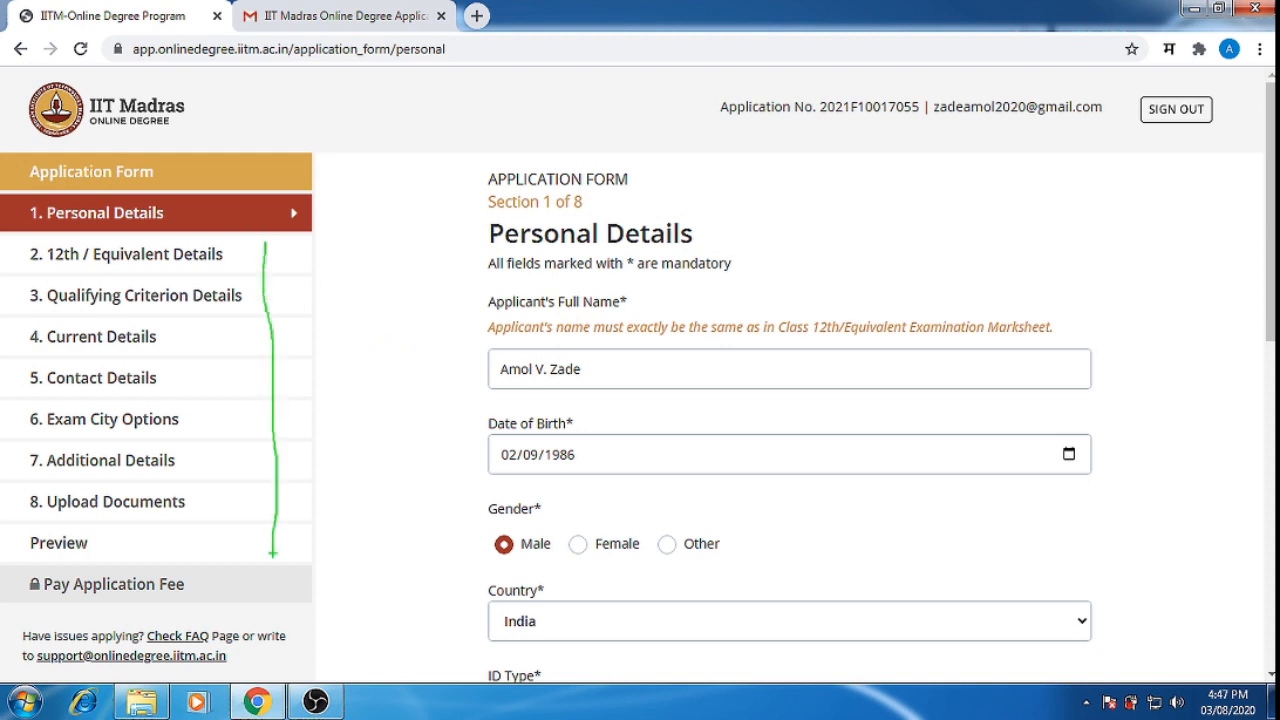
key(Escape)
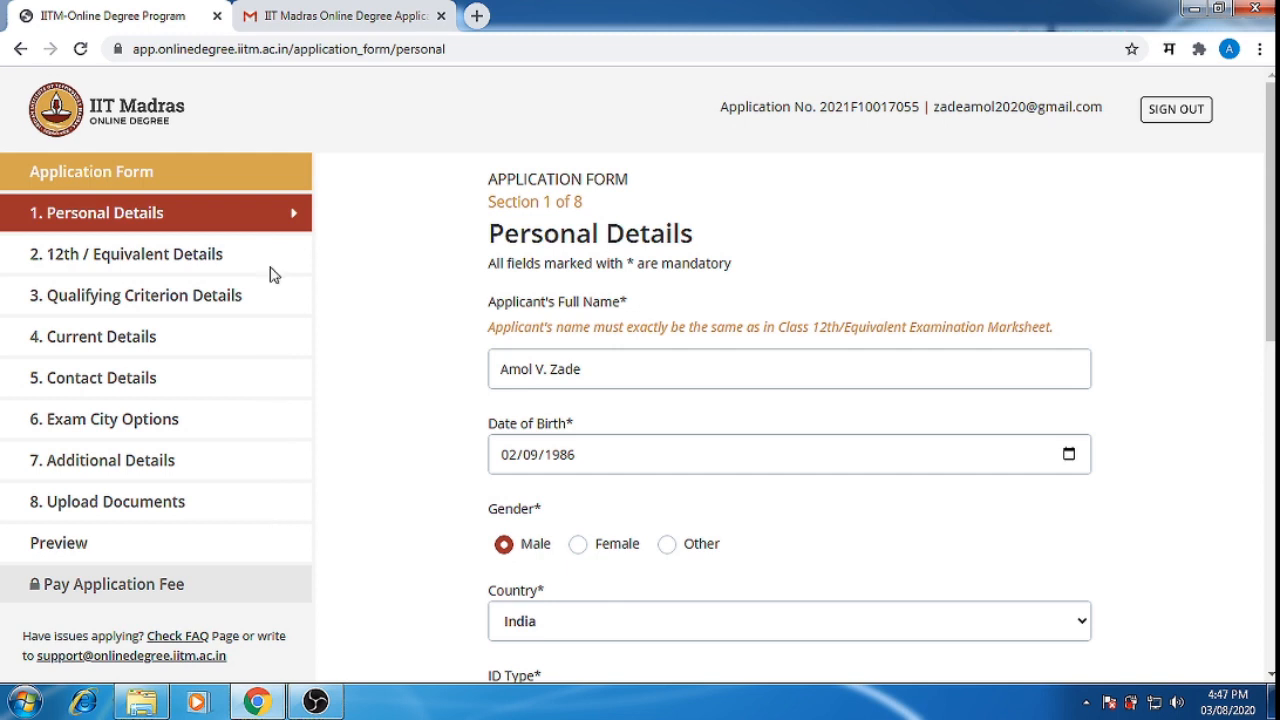
click(183, 263)
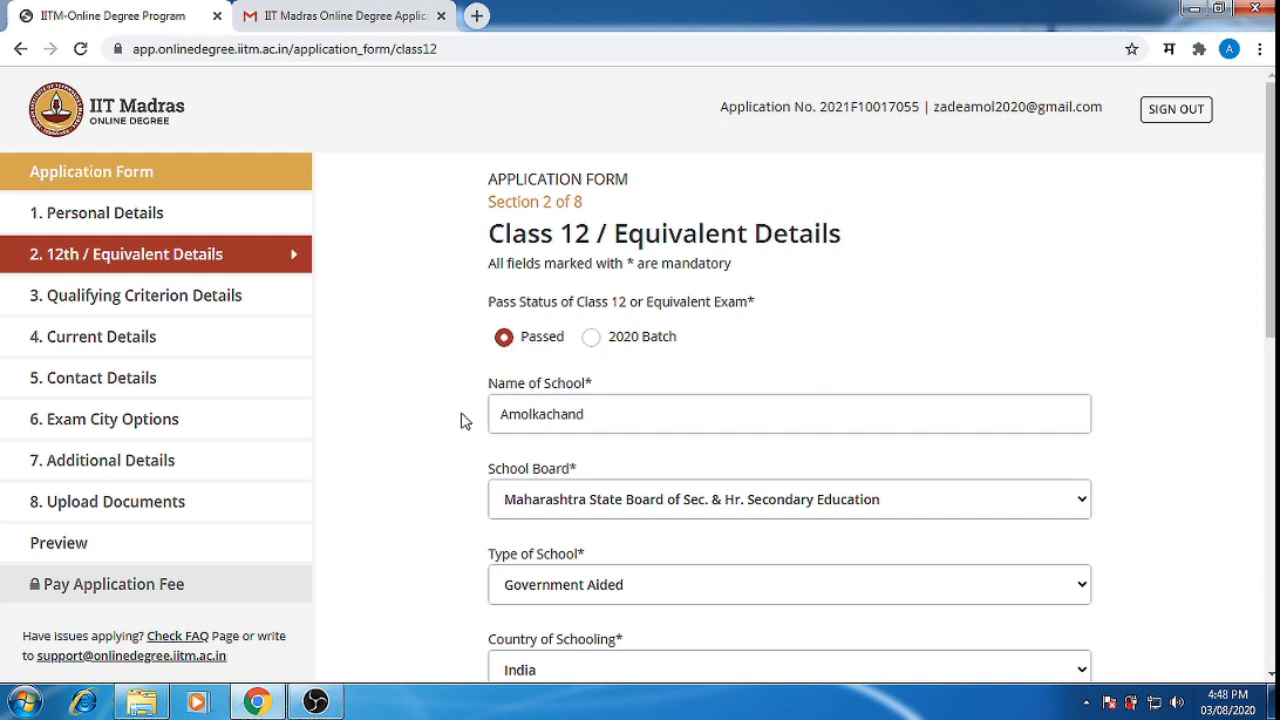
mouse_move(1268, 285)
mouse_down()
mouse_move(1268, 616)
mouse_move(1262, 318)
mouse_move(1247, 290)
mouse_up()
- Review the answers in the Qualifying Criterion Details and Current Details sections
click(118, 298)
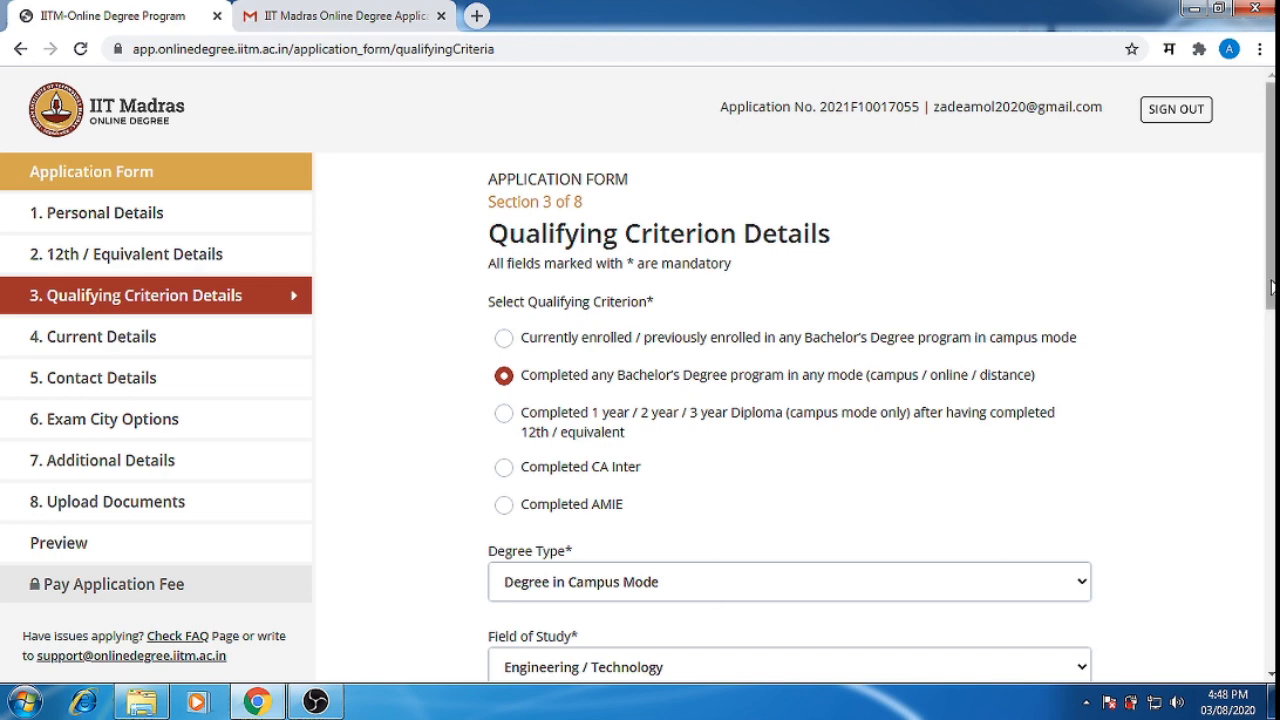
scroll(1272, 287, down, 3)
scroll(308, 398, up, 3)
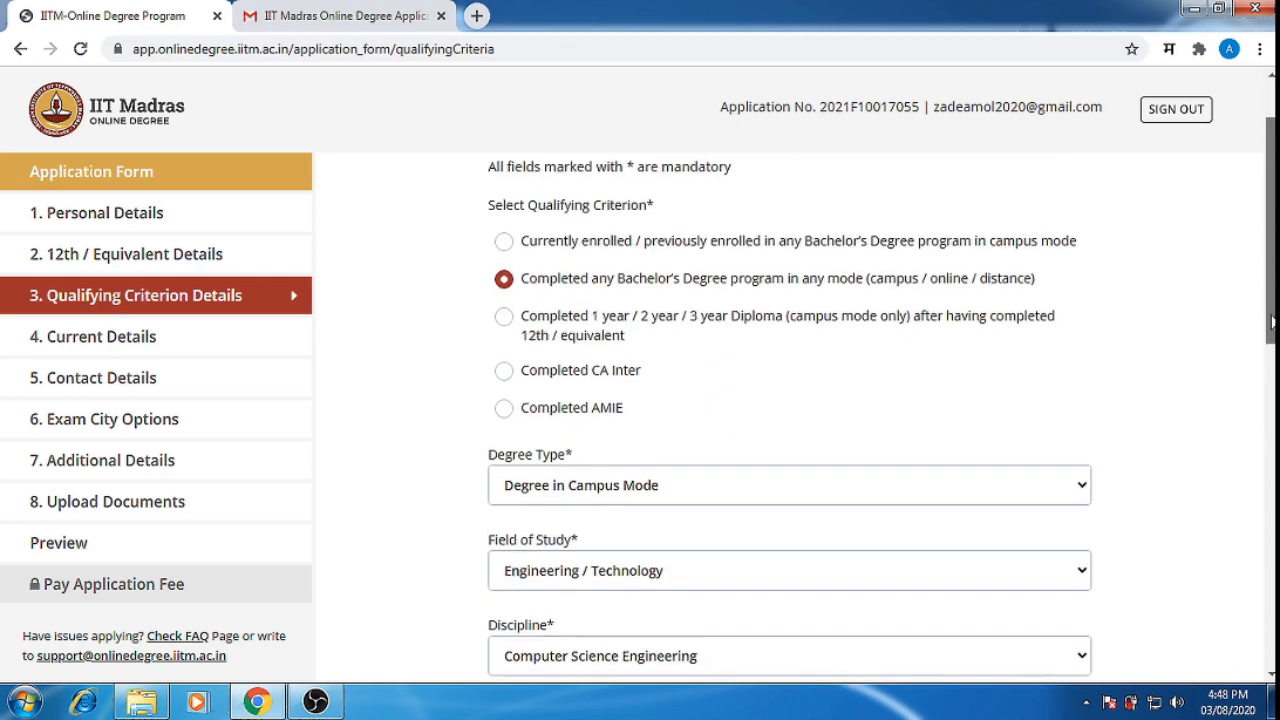
click(72, 340)
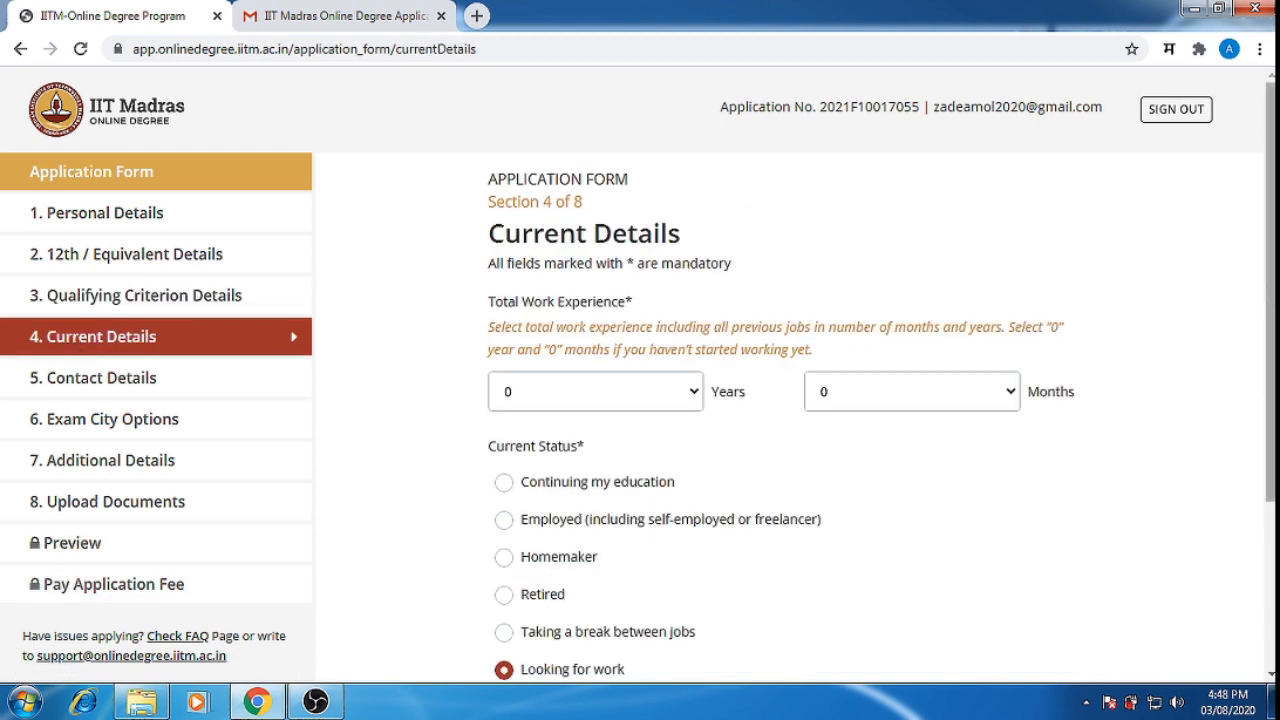
scroll(880, 400, down, 1)
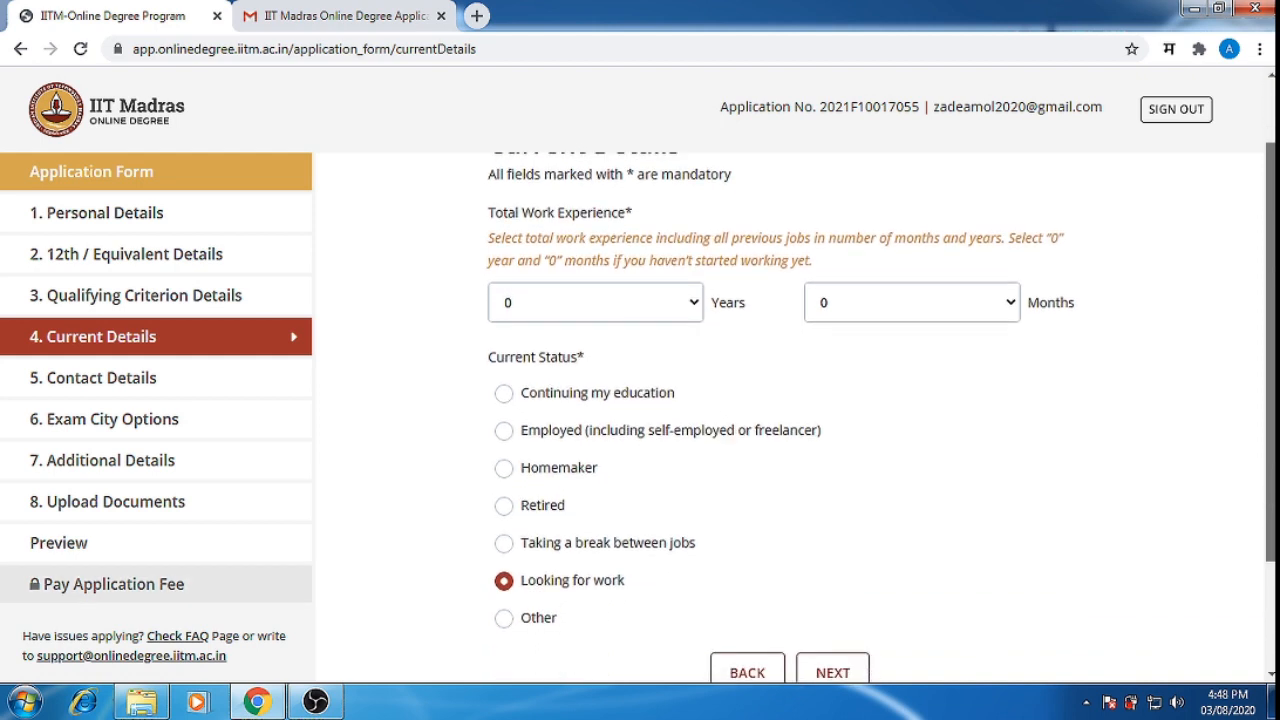
scroll(795, 416, up, 1)
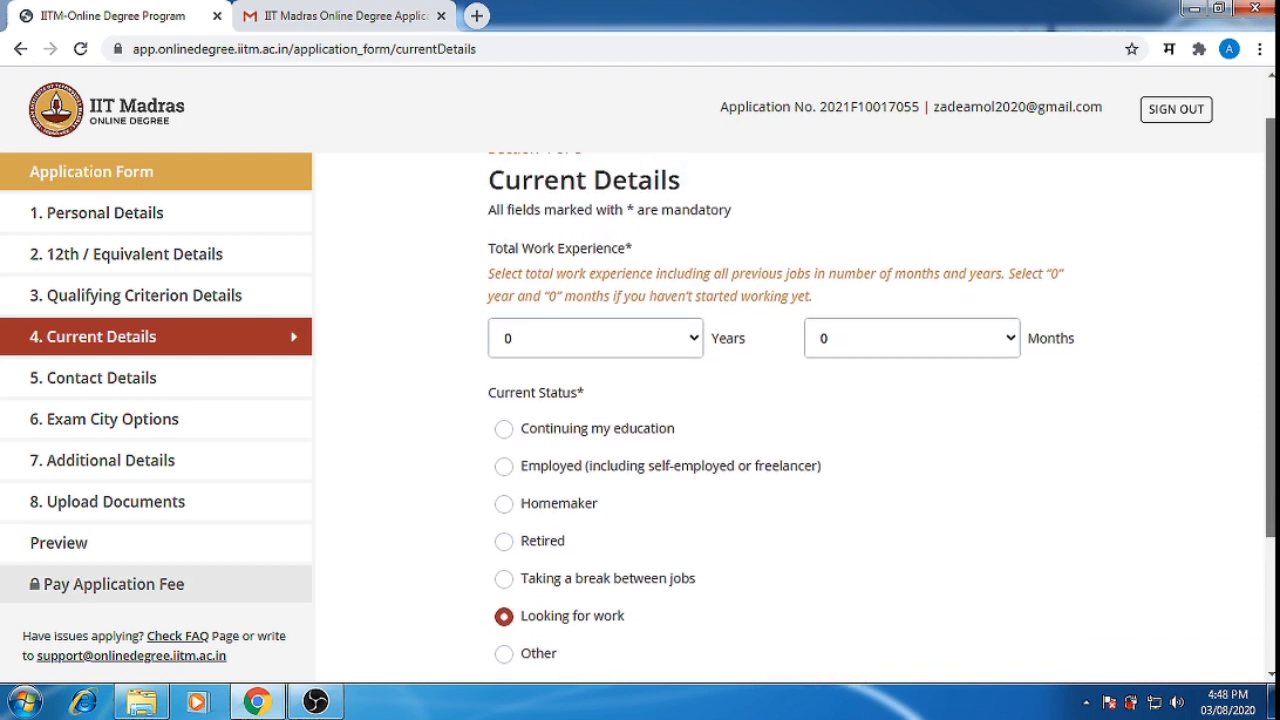
- Review the phone, country, state and address fields in the Contact Details section
click(143, 379)
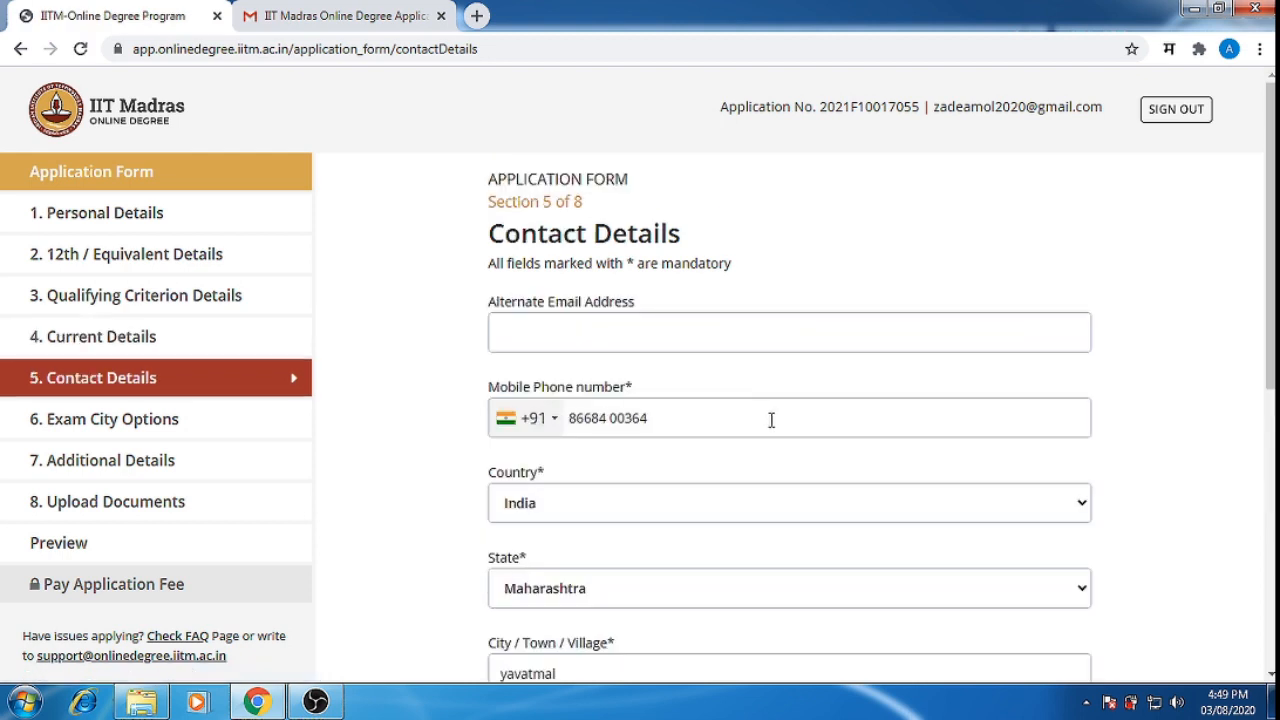
scroll(1023, 425, down, 1)
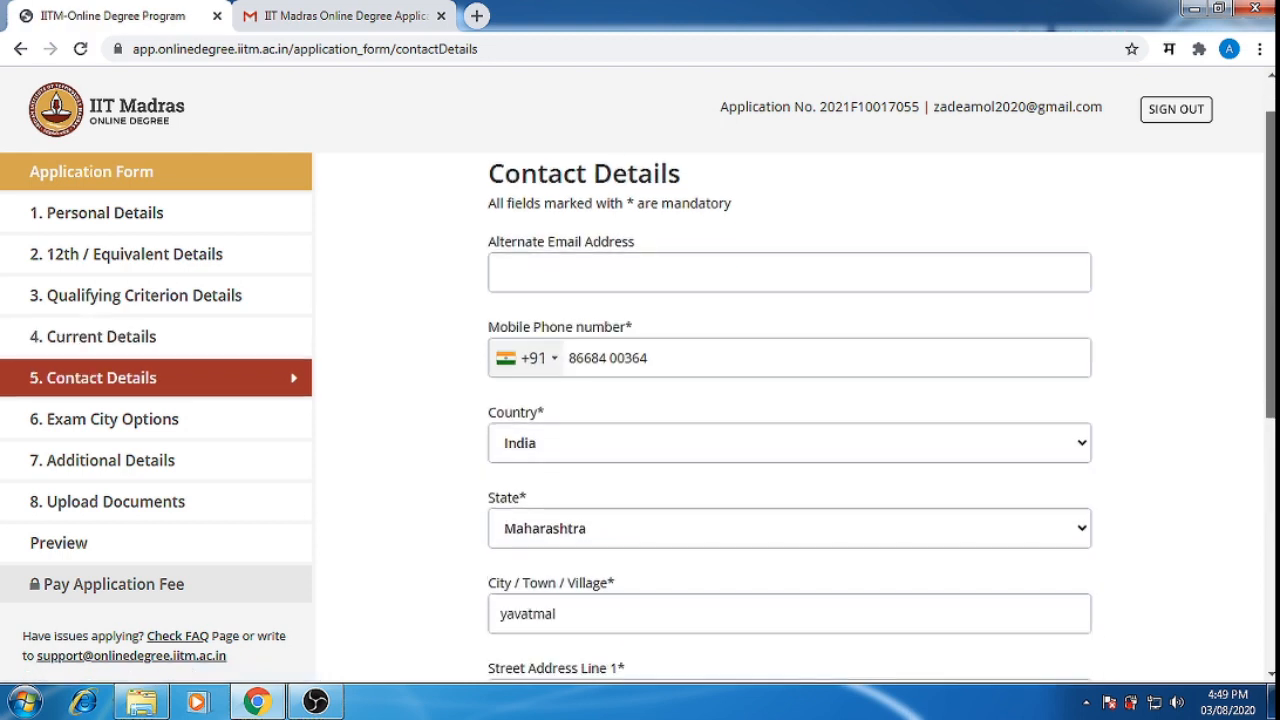
drag(1268, 322, 1268, 272)
- Examine the Exam City Options section, including the state and city choices for Preference 1 and the exam centre acknowledgement
click(155, 428)
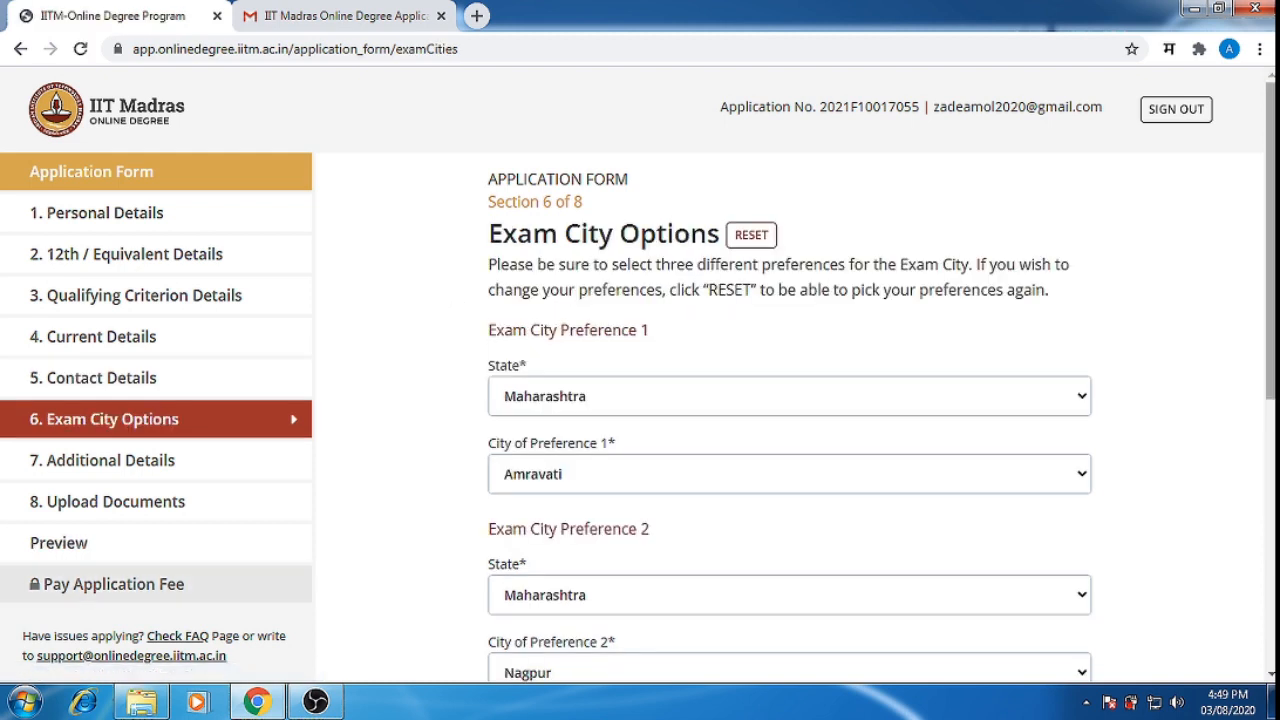
scroll(790, 400, down, 1)
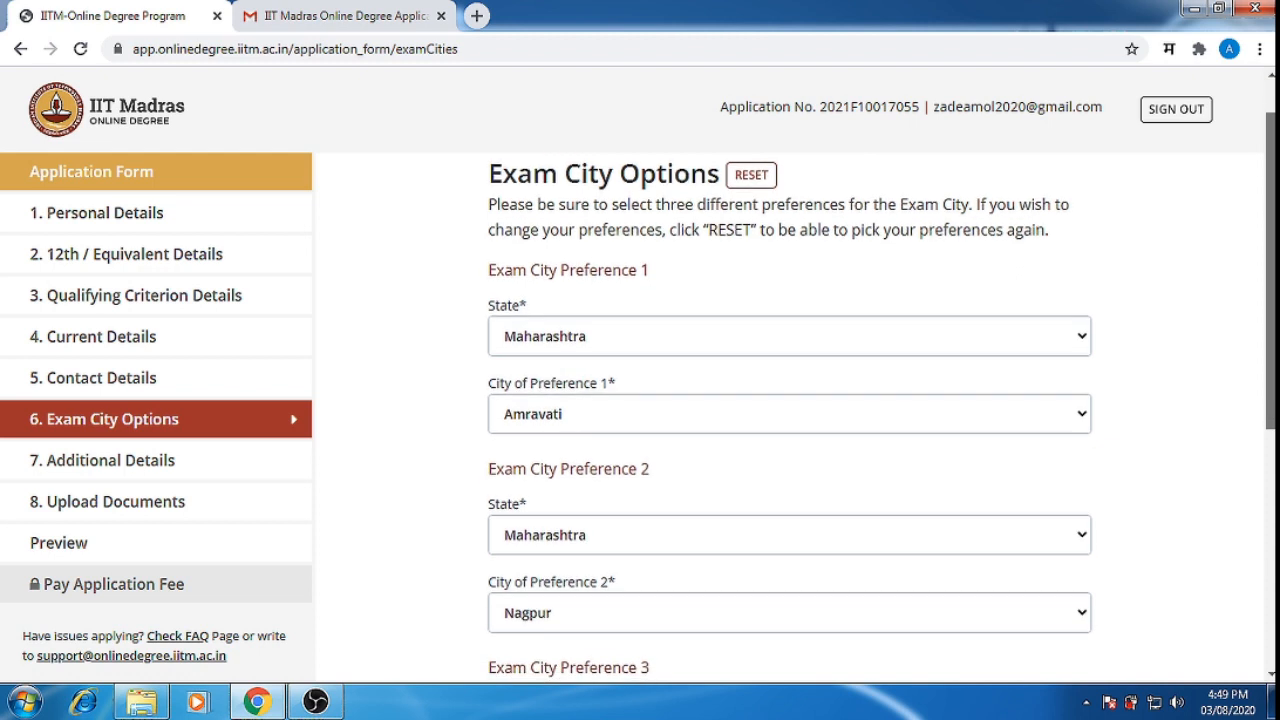
scroll(790, 400, down, 1)
scroll(976, 233, down, 2)
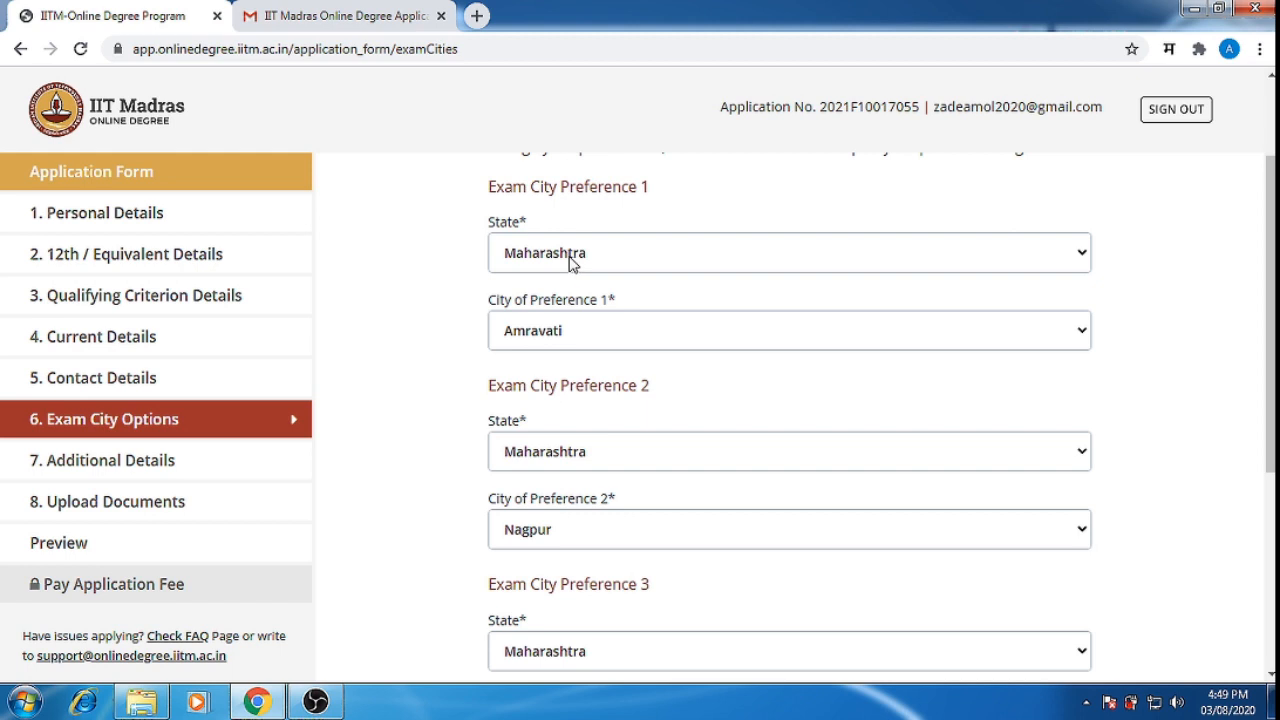
click(571, 258)
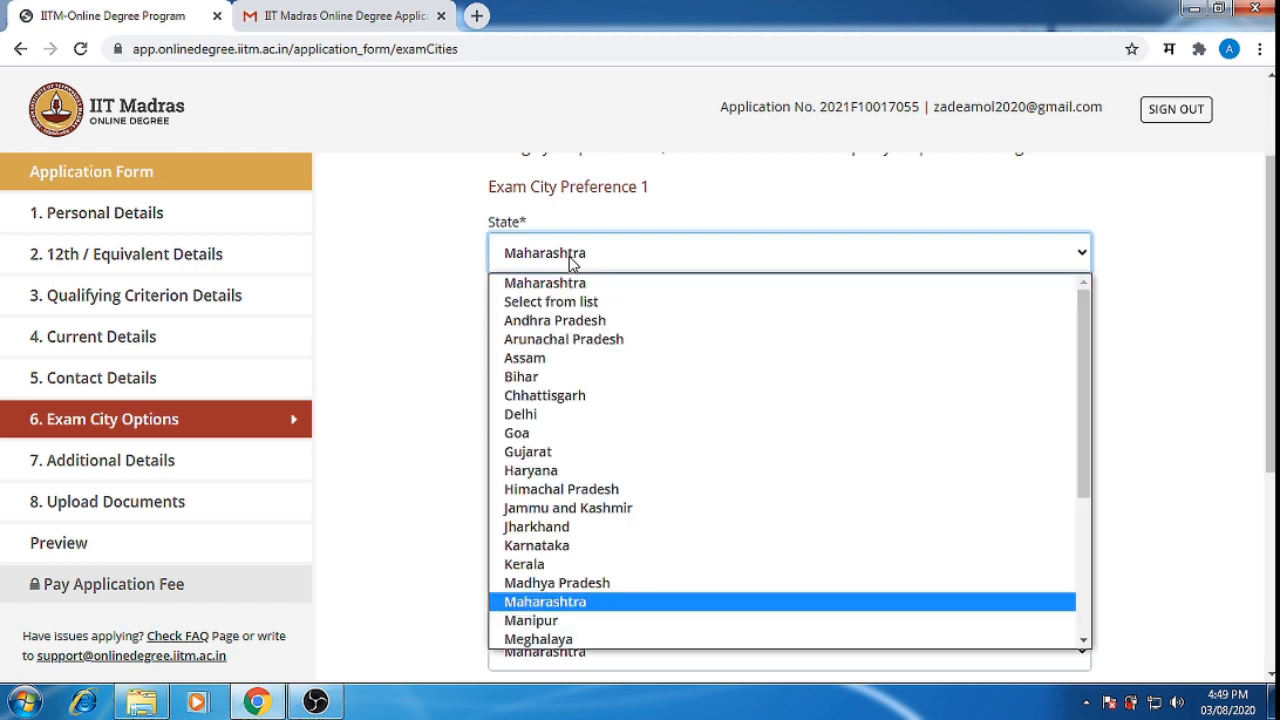
click(569, 256)
click(587, 333)
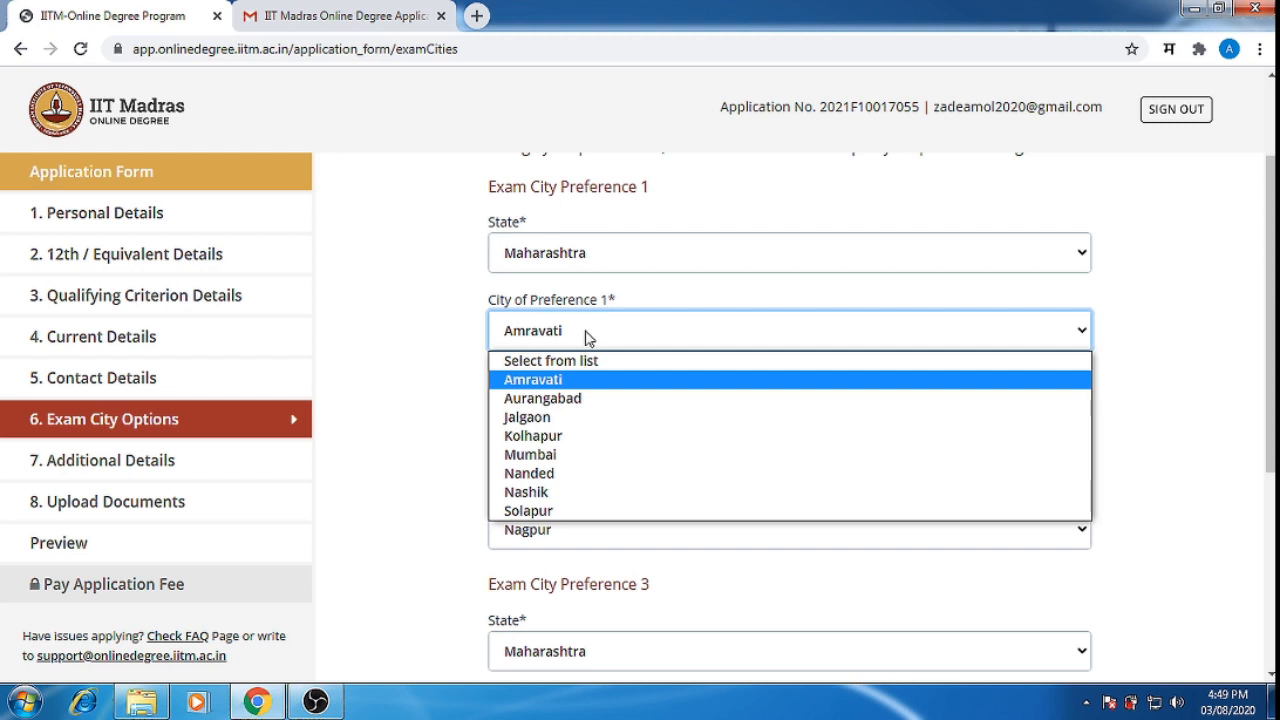
click(414, 322)
scroll(1273, 398, down, 3)
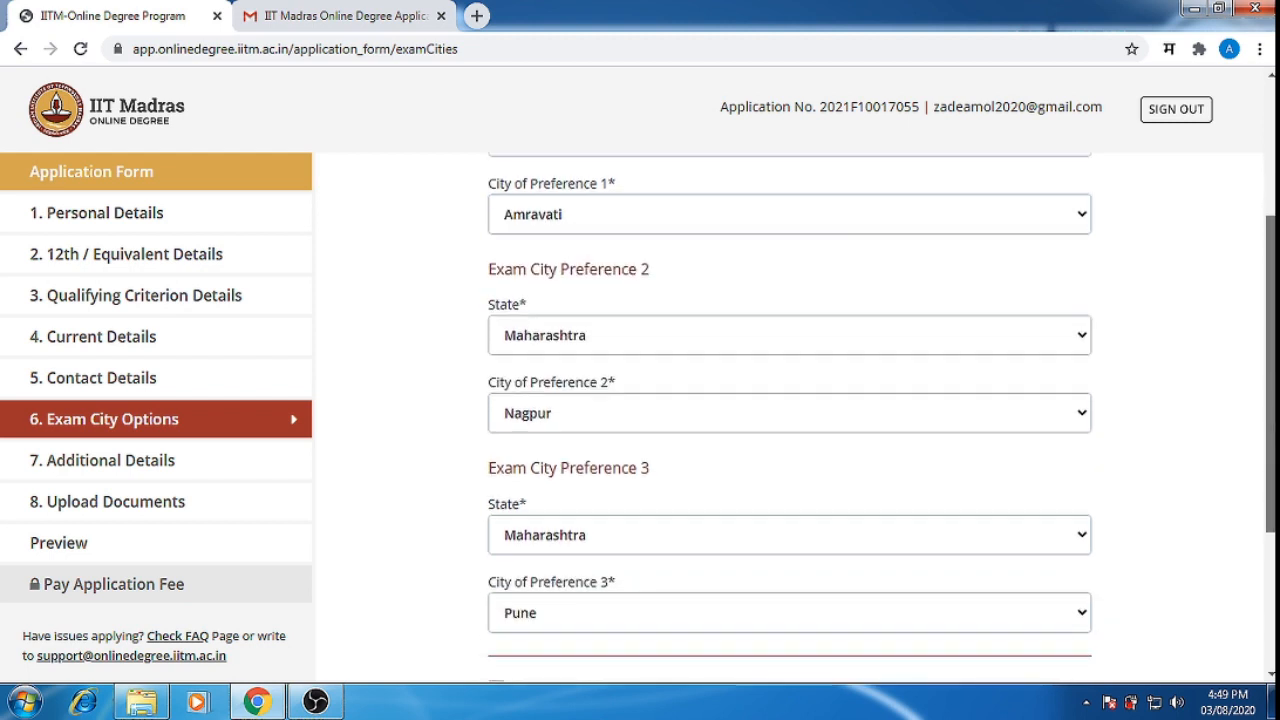
scroll(276, 485, up, 4)
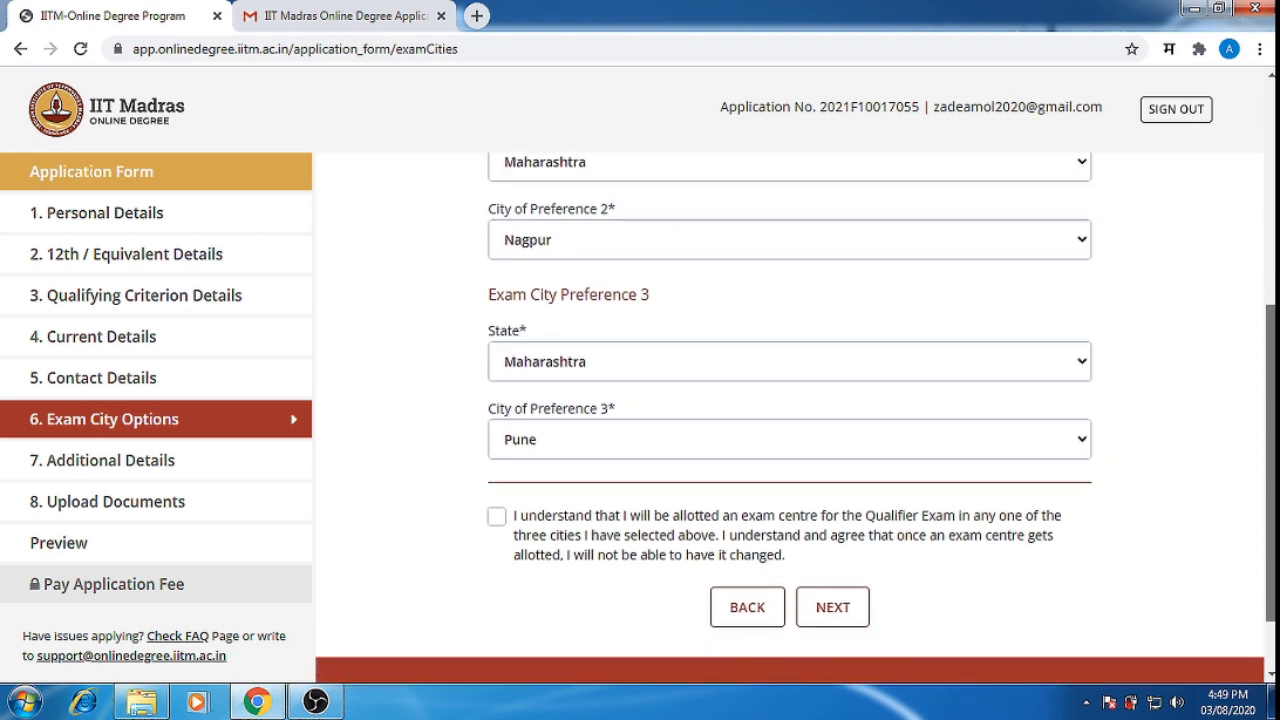
- Review the Additional Details section, from how the applicant learned about the program to the reason for joining
click(148, 462)
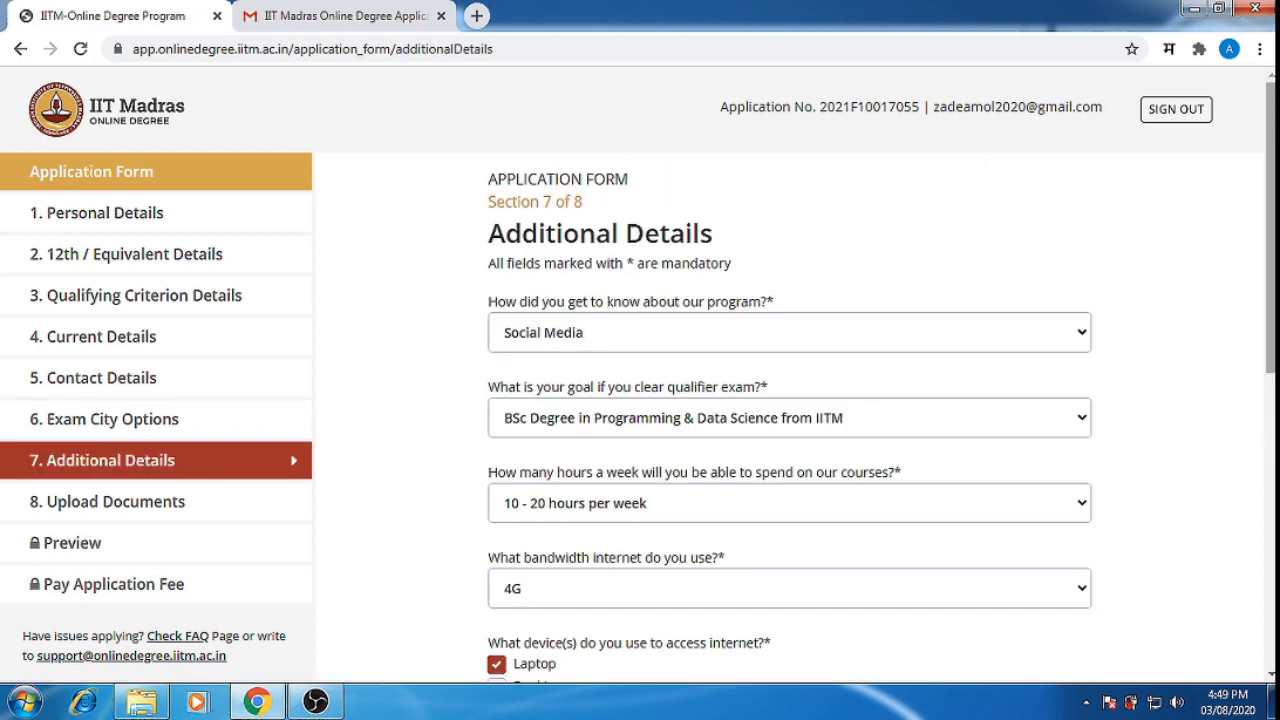
scroll(790, 410, down, 3)
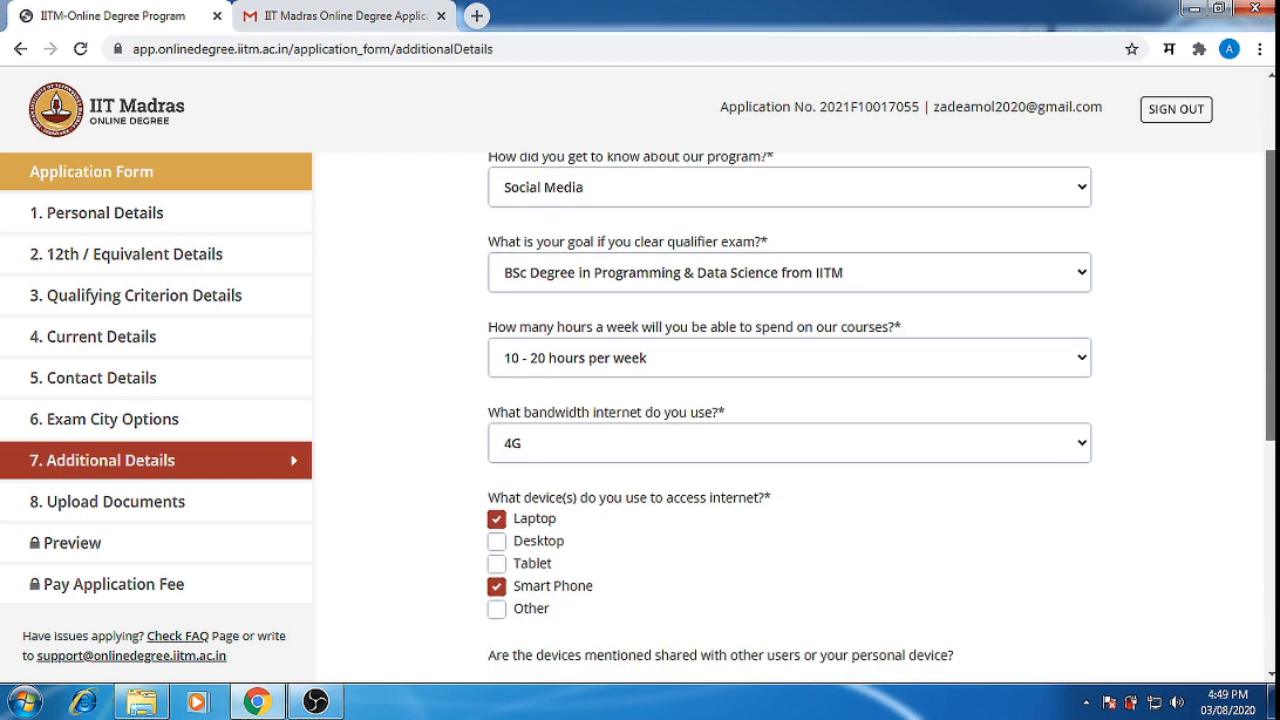
scroll(790, 410, down, 3)
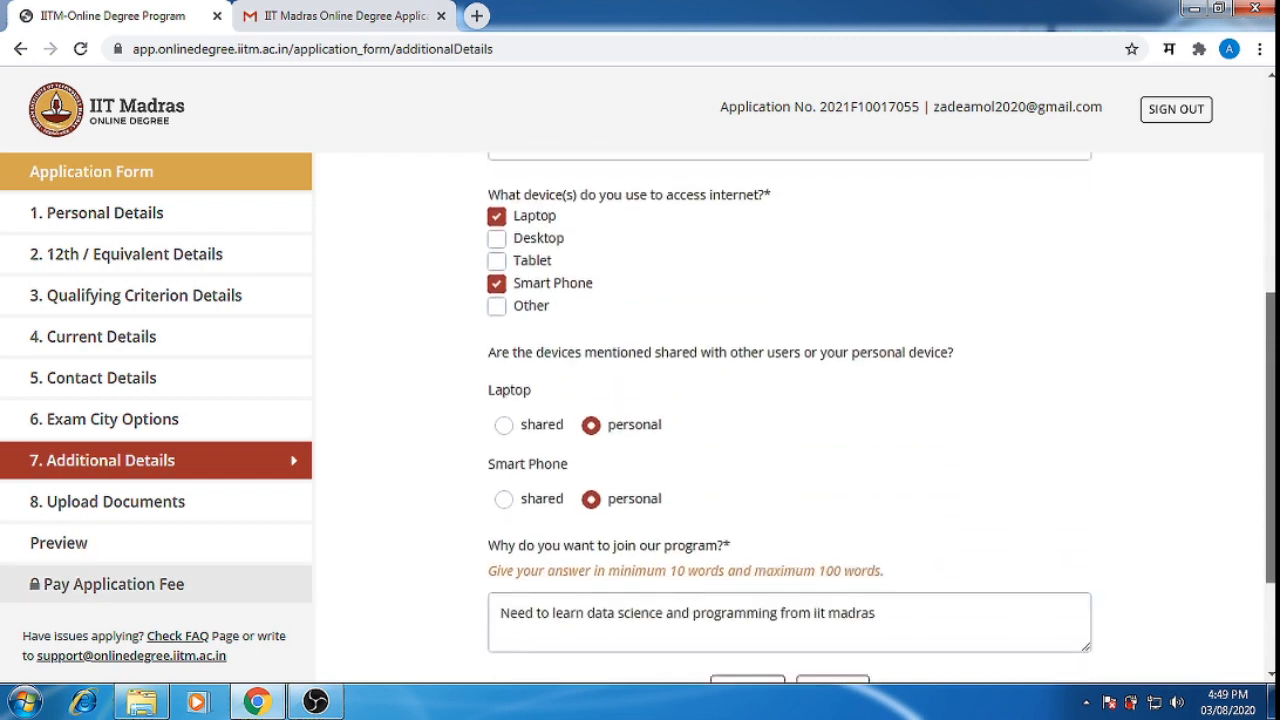
scroll(790, 420, up, 1)
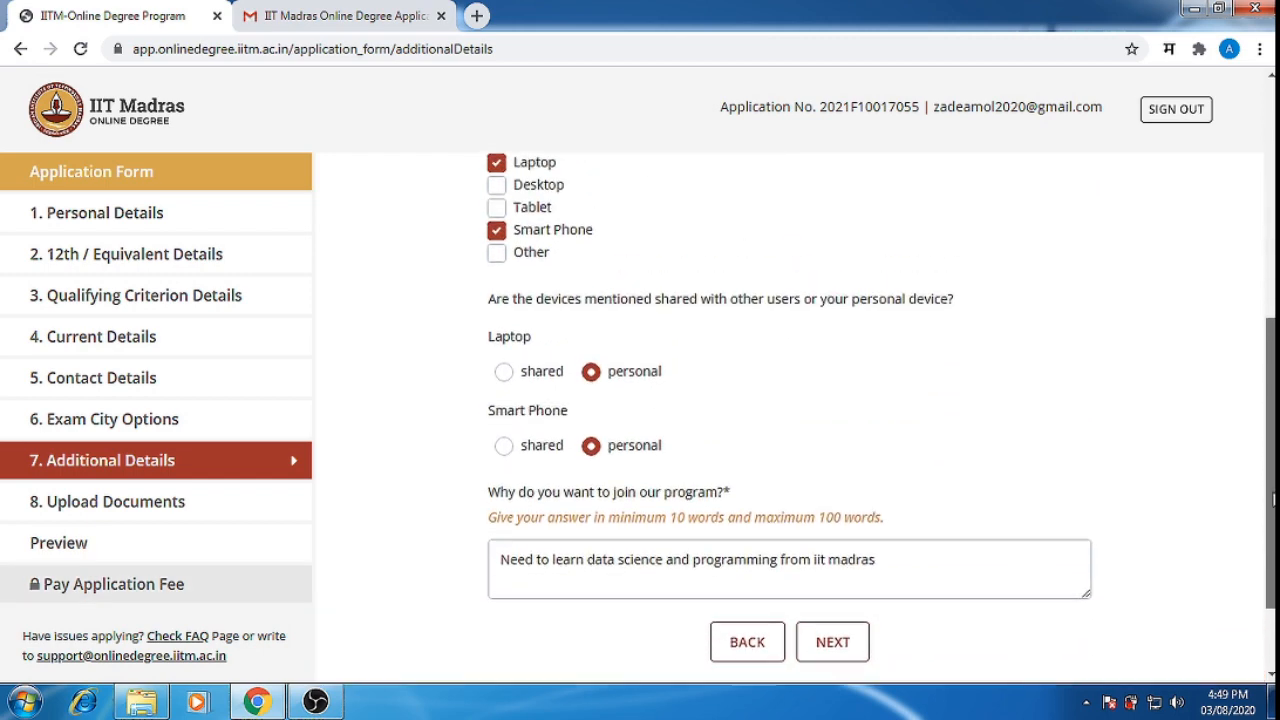
- Review the Upload Documents section for the accepted formats and file sizes of the applicant's photograph, signature and ID, plus the declaration
scroll(248, 478, up, 5)
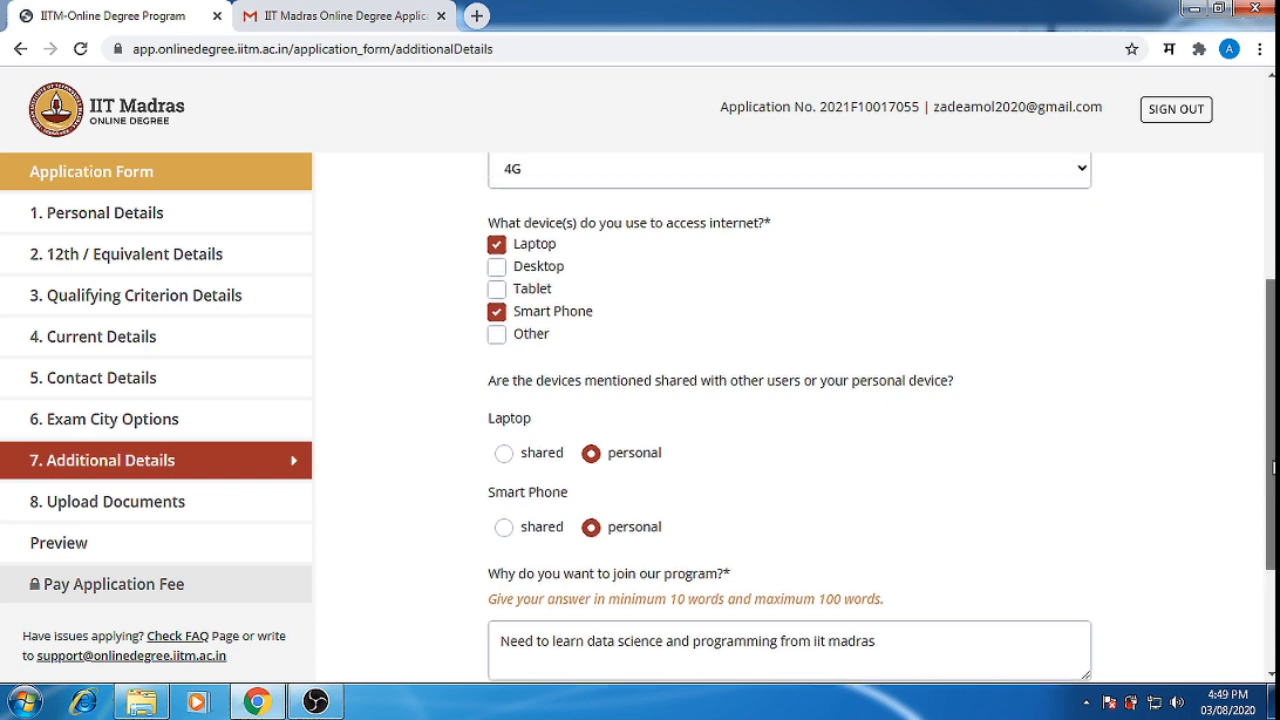
click(137, 510)
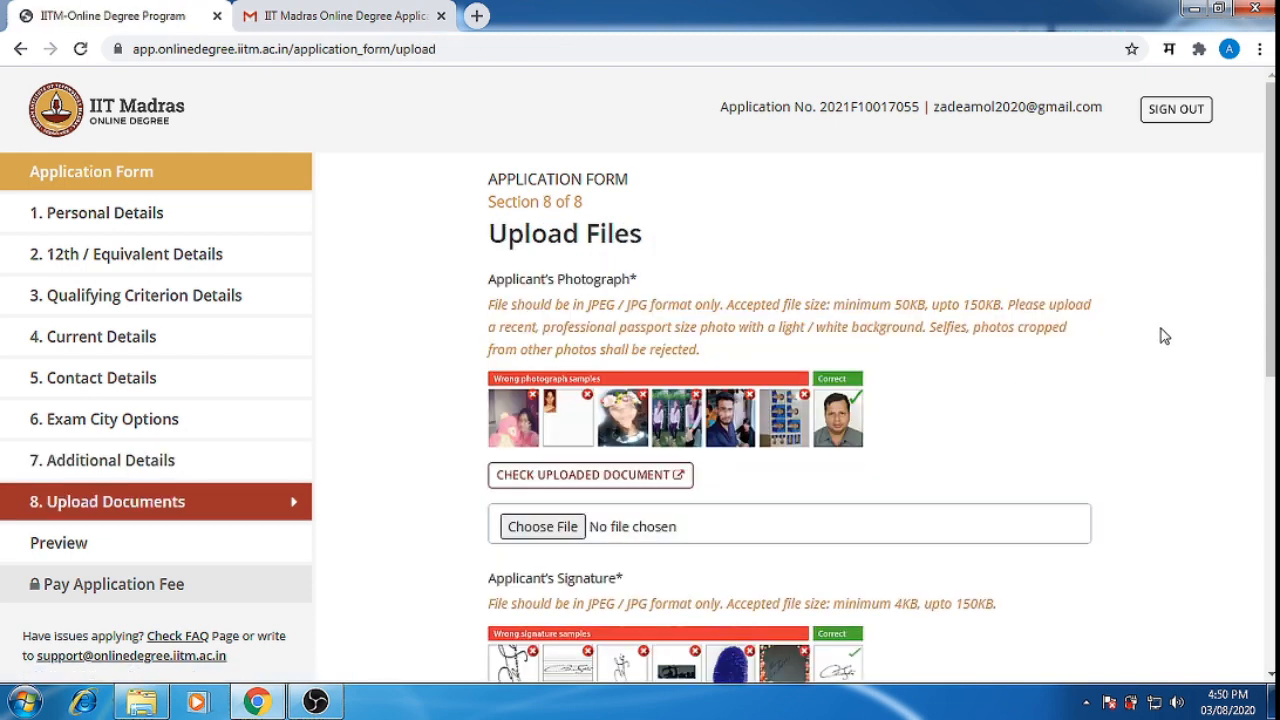
drag(896, 304, 993, 302)
scroll(1103, 357, down, 1)
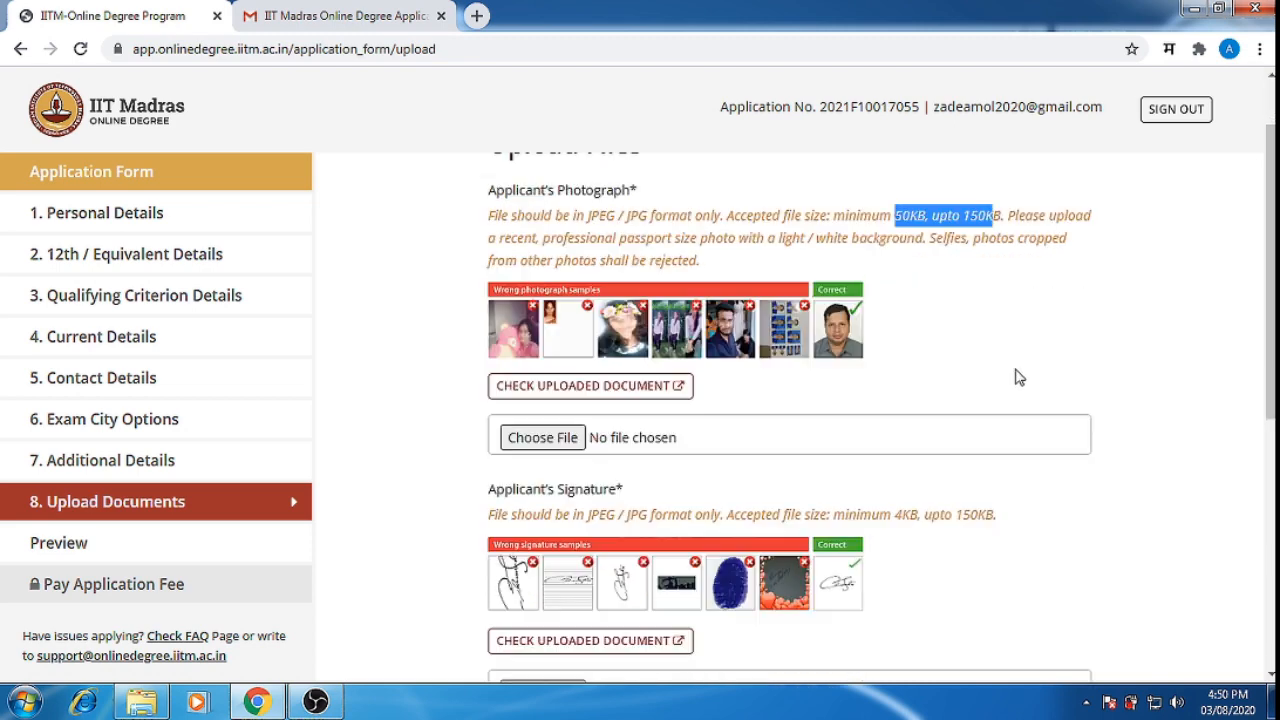
drag(895, 512, 987, 511)
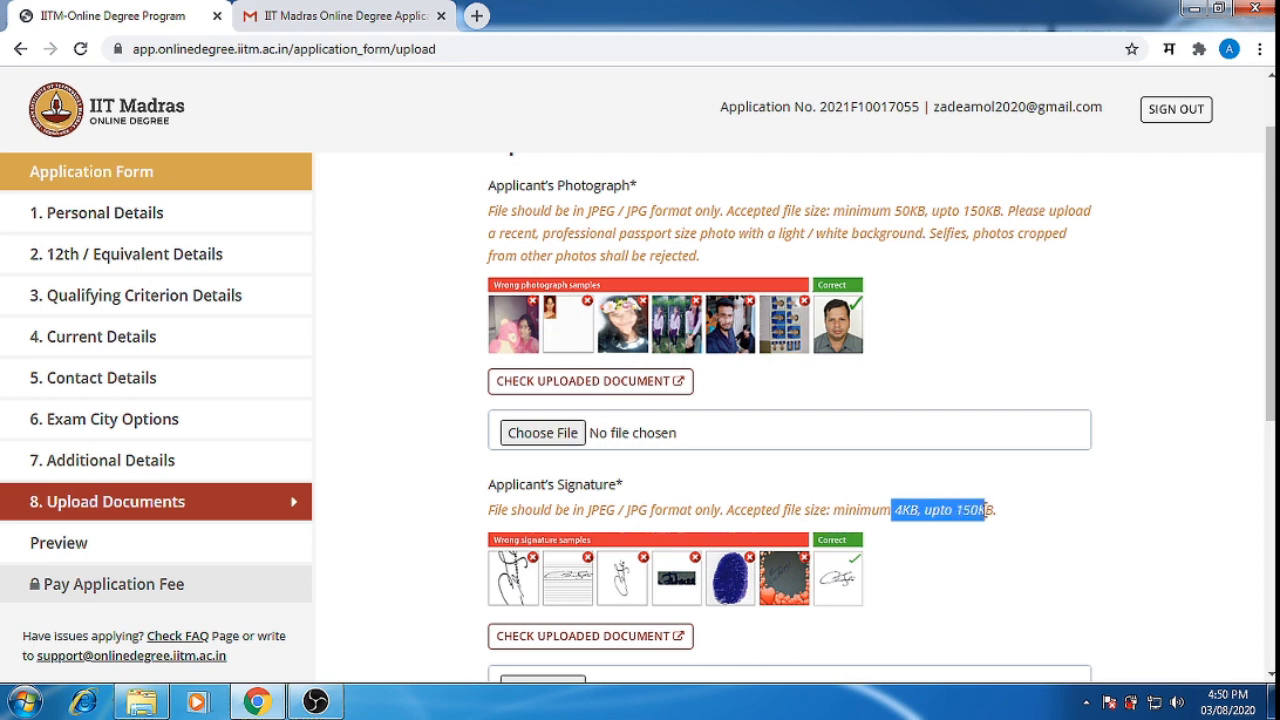
drag(1267, 346, 1268, 501)
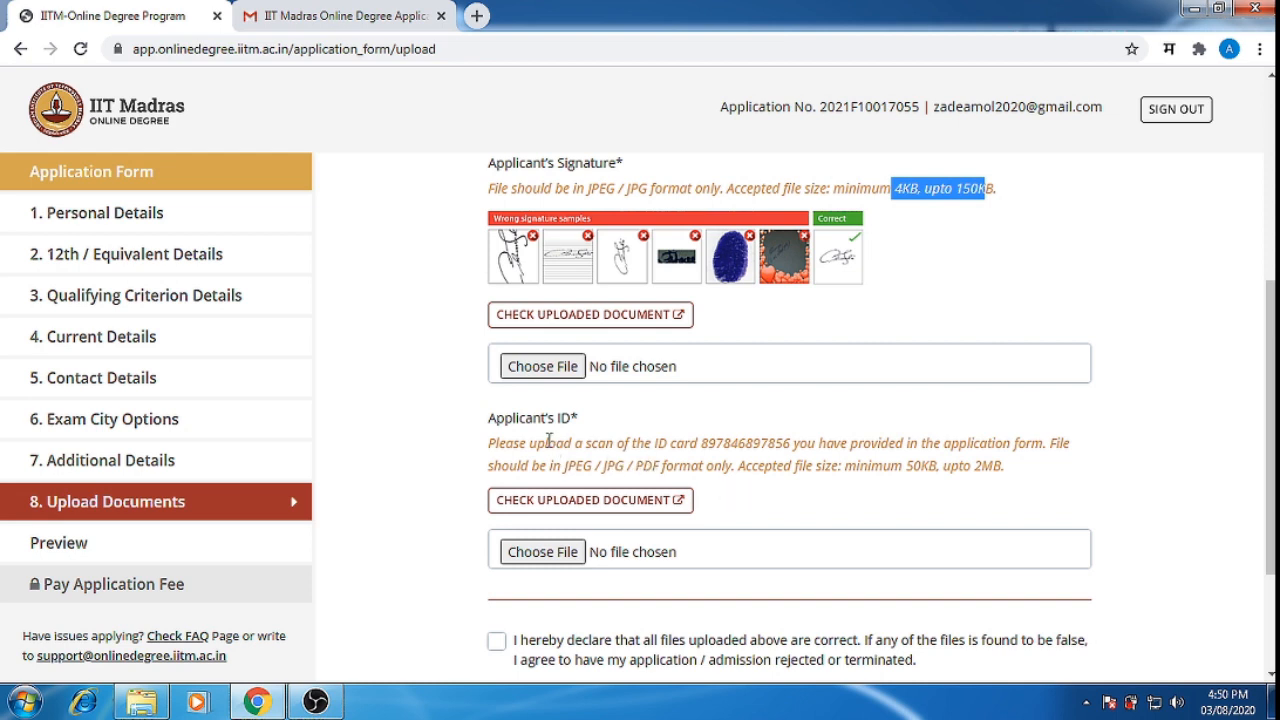
drag(549, 443, 651, 443)
click(915, 468)
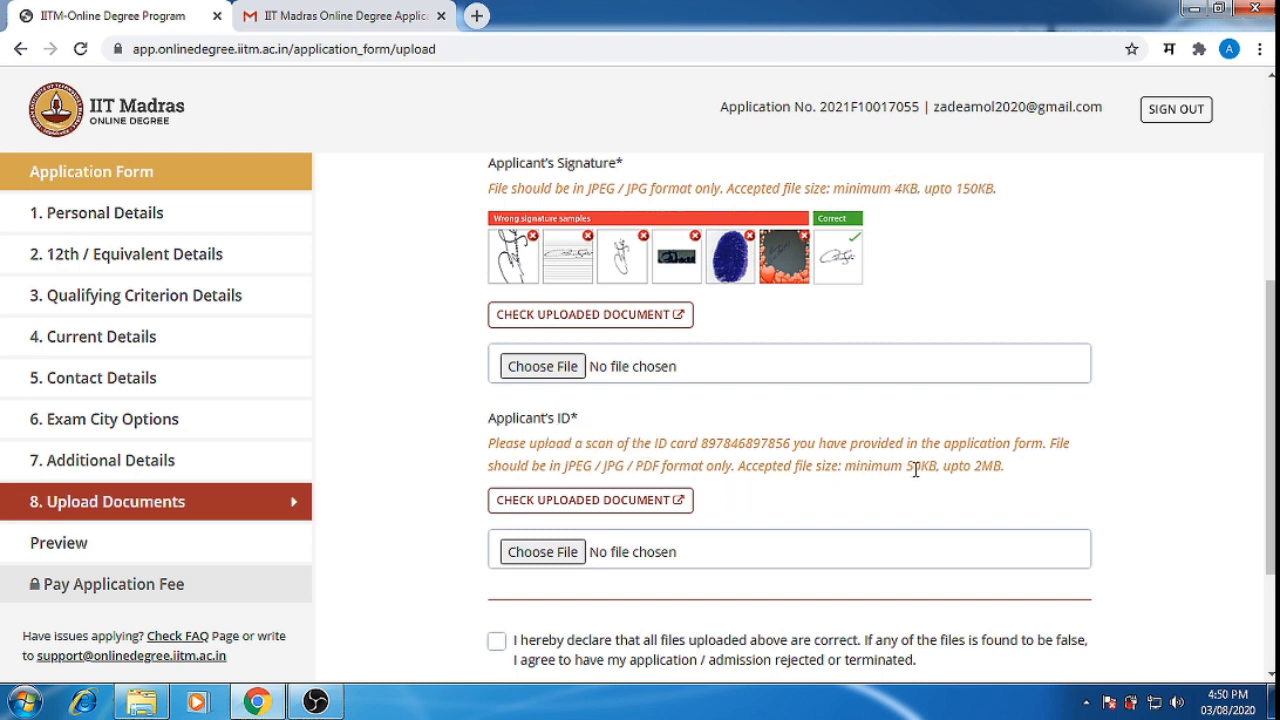
drag(915, 468, 795, 466)
drag(905, 468, 1010, 467)
click(1017, 476)
scroll(446, 372, down, 1)
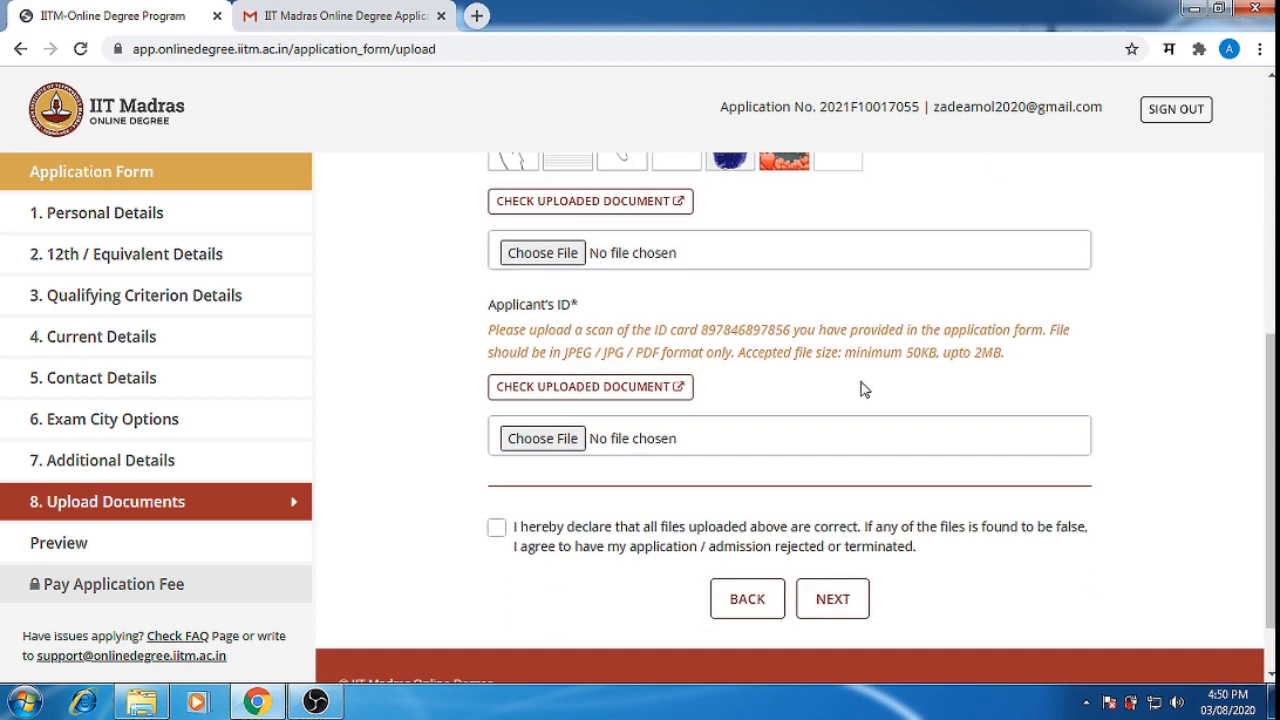
- Preview the completed application form, accept the declaration that all furnished information is correct, and submit the form
click(82, 543)
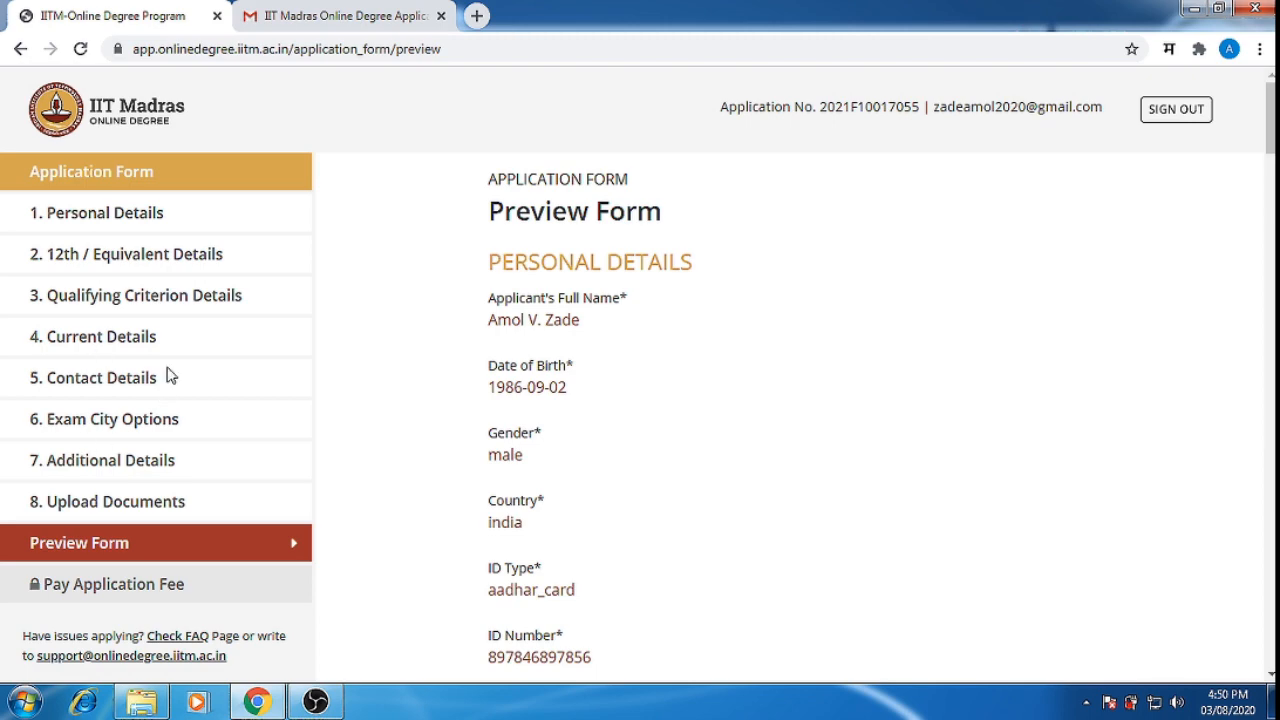
drag(1270, 126, 1271, 645)
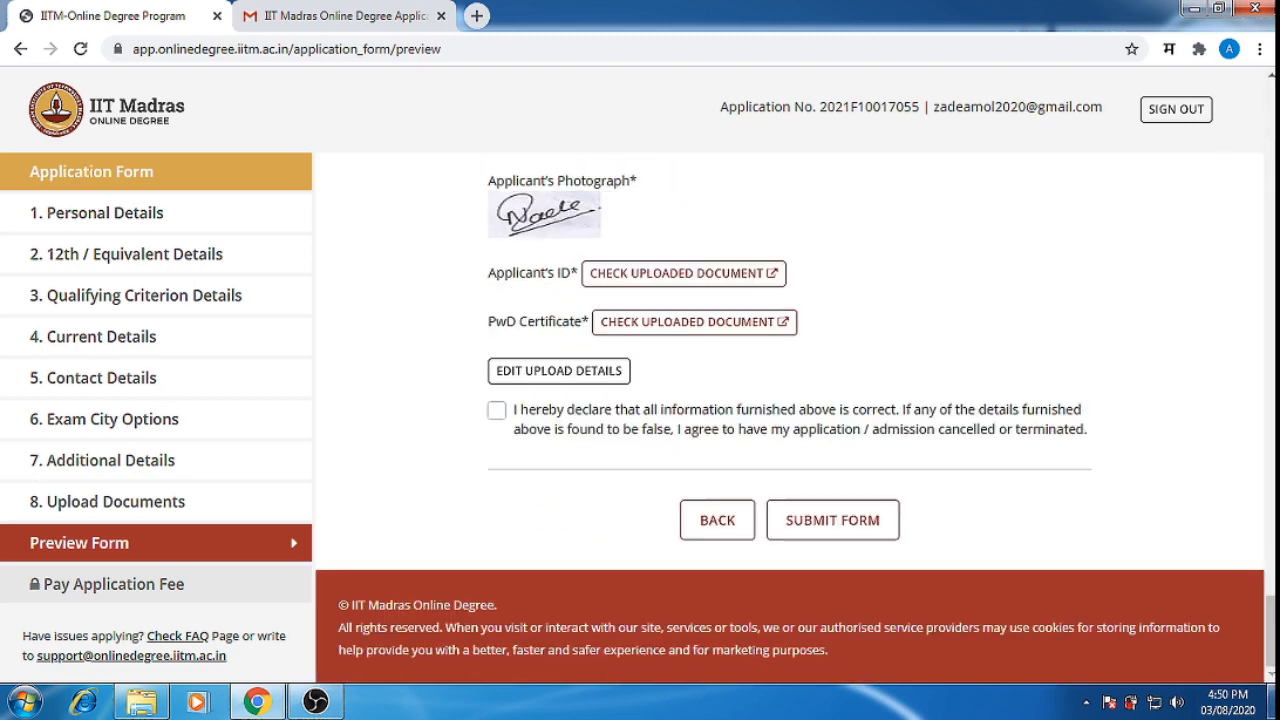
click(494, 416)
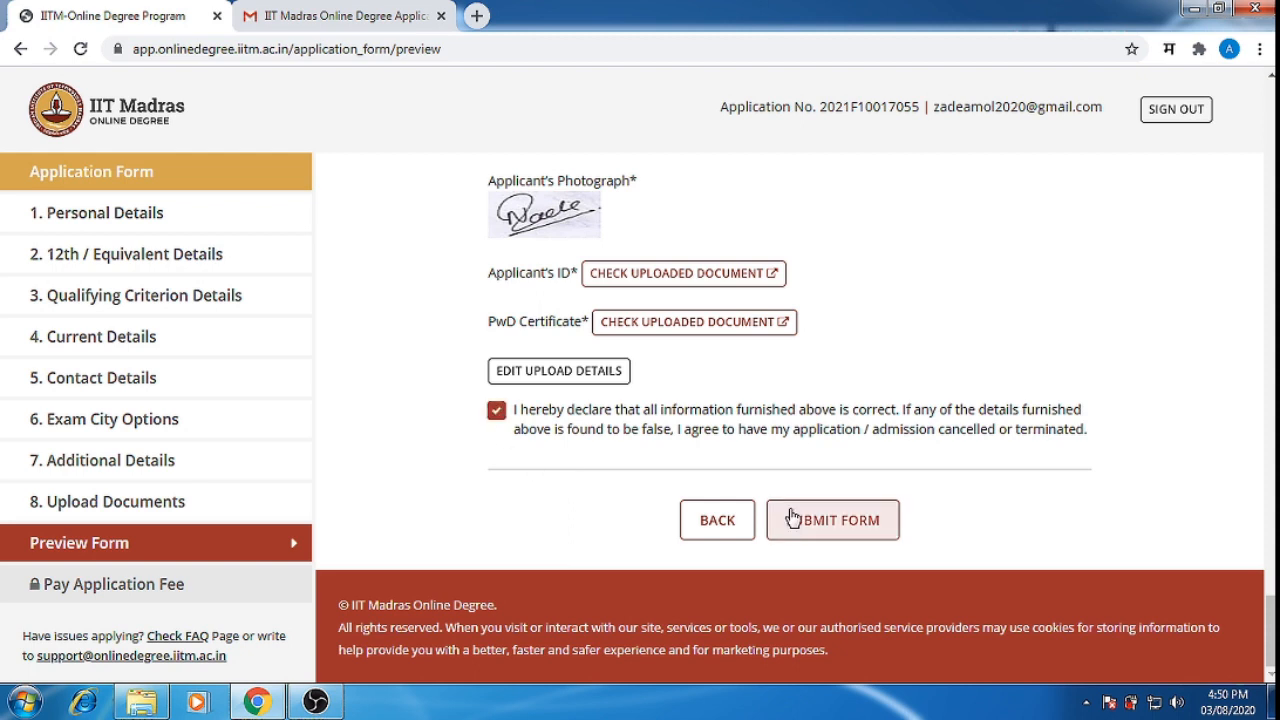
click(866, 526)
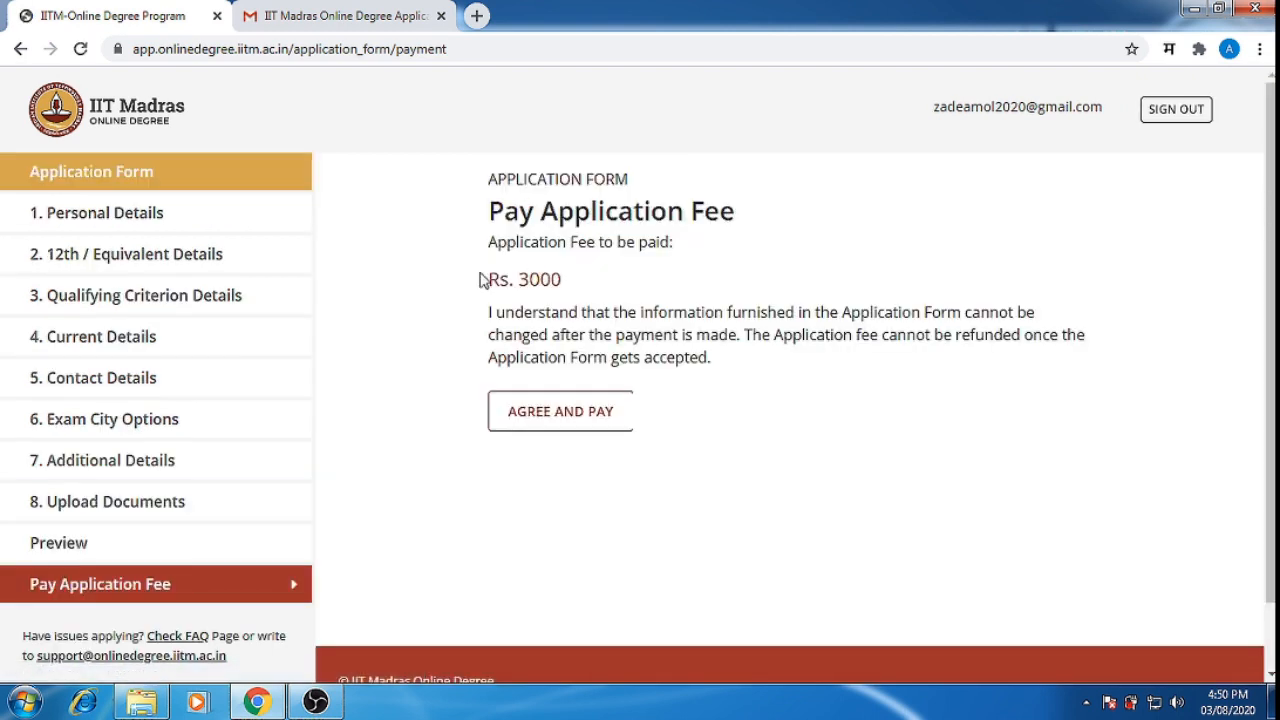
- Check the application fee amount, agree to the non-refundable fee terms and start the payment
drag(489, 278, 562, 279)
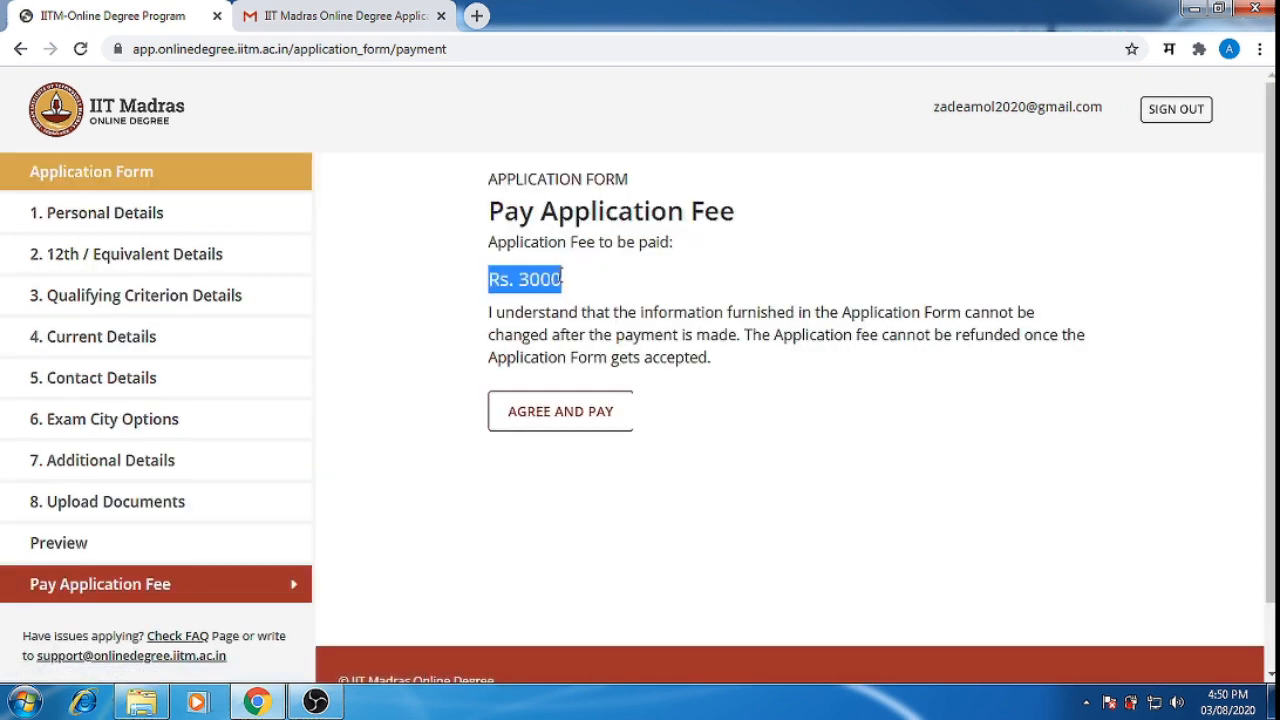
click(583, 282)
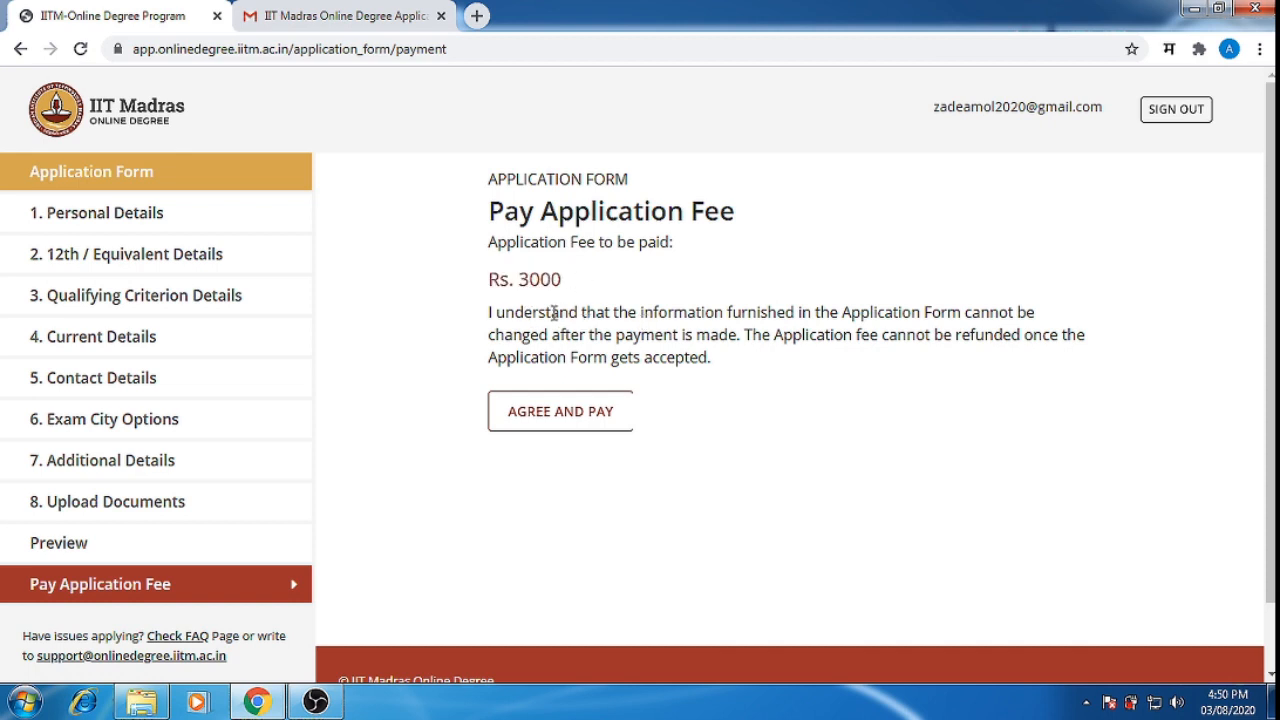
drag(562, 278, 476, 281)
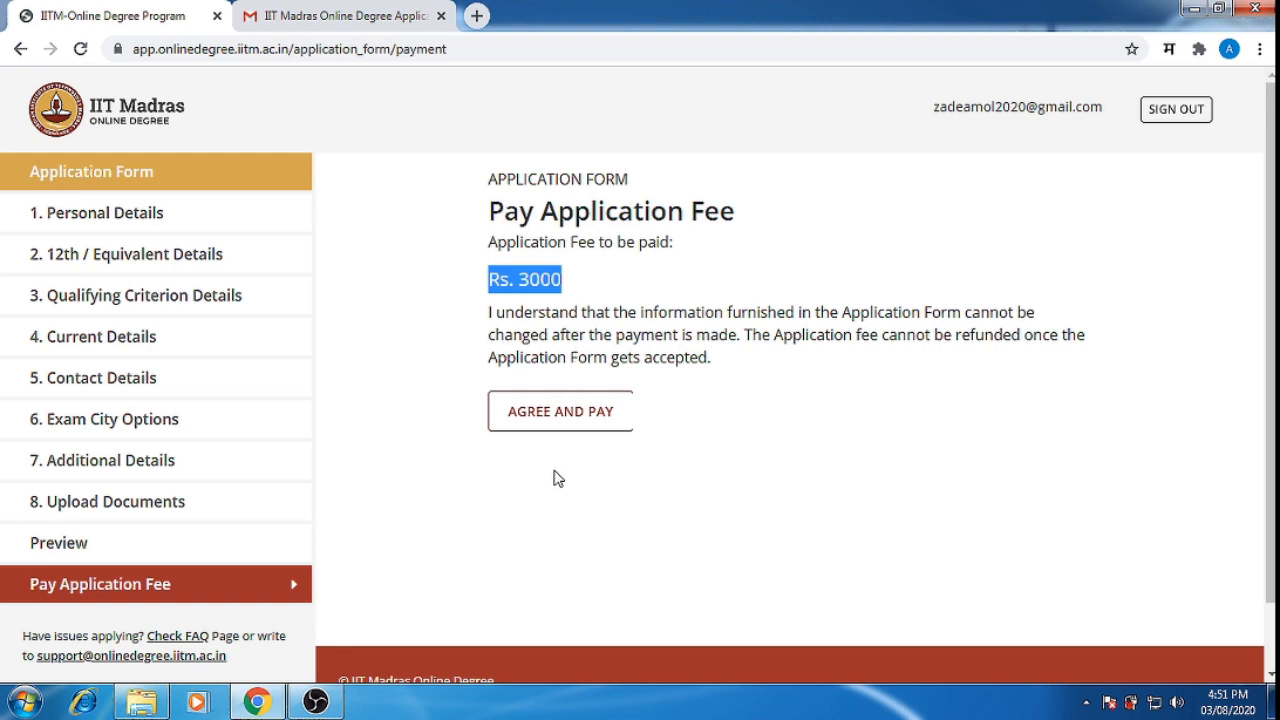
click(564, 424)
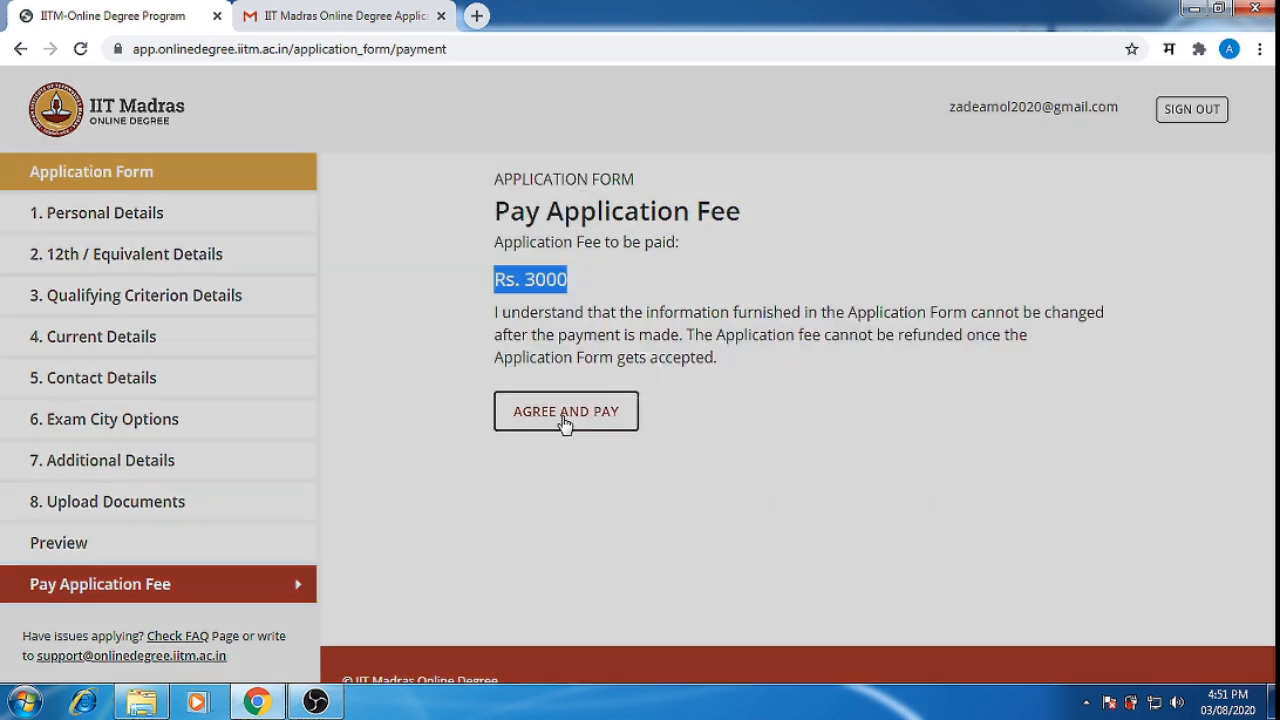